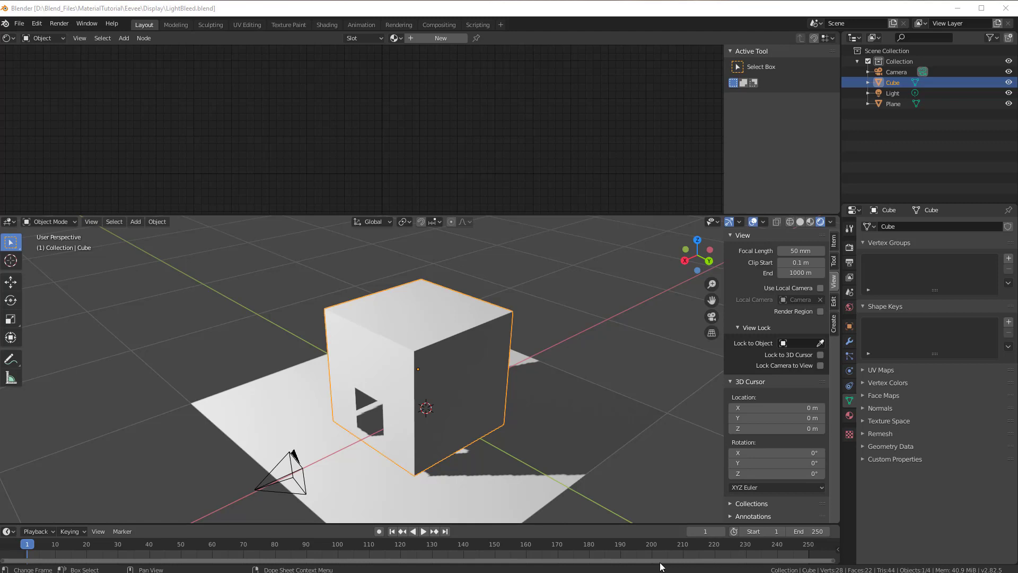
Examine the inside corners and floor edges of the cube for light bleeding along the wall seams
{"action": "scroll", "coordinate": [661, 562], "scroll_direction": "up", "scroll_amount": 2}
{"action": "scroll", "coordinate": [409, 393], "scroll_direction": "up", "scroll_amount": 8}
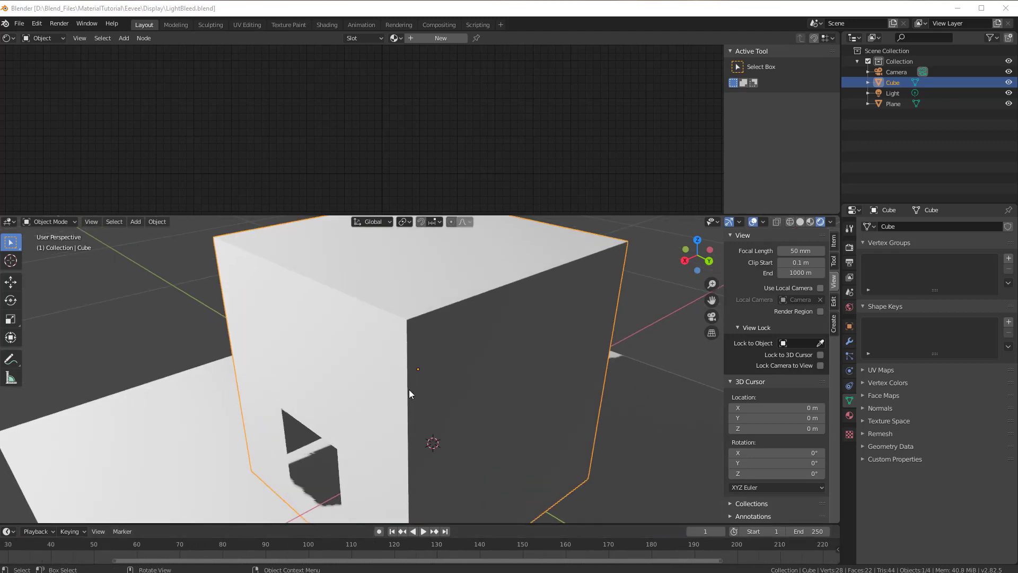
{"action": "middle_click_drag", "start_coordinate": [407, 381], "coordinate": [266, 427]}
{"action": "middle_click_drag", "start_coordinate": [427, 451], "coordinate": [384, 471]}
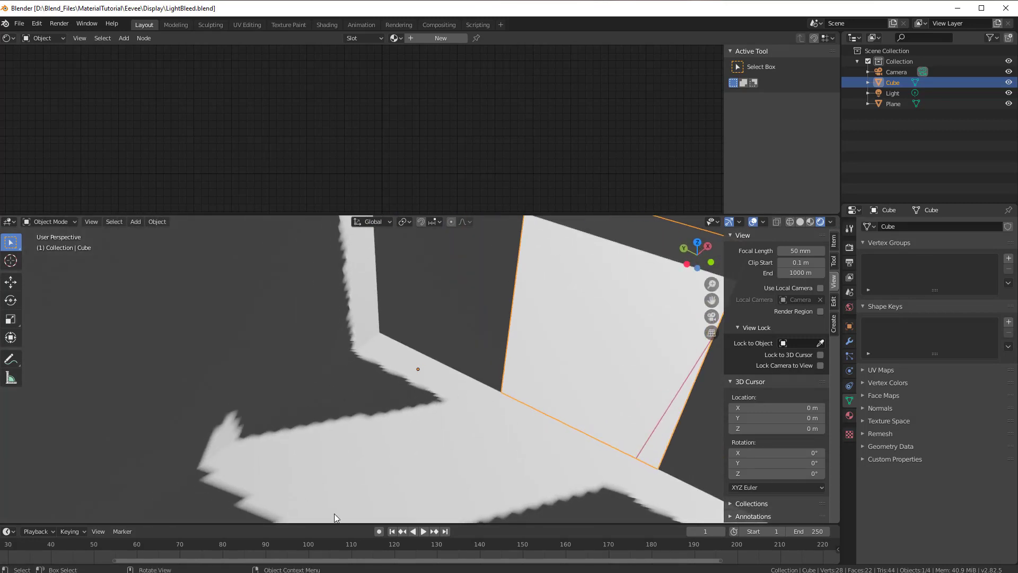
{"action": "middle_click_drag", "start_coordinate": [493, 438], "coordinate": [138, 302]}
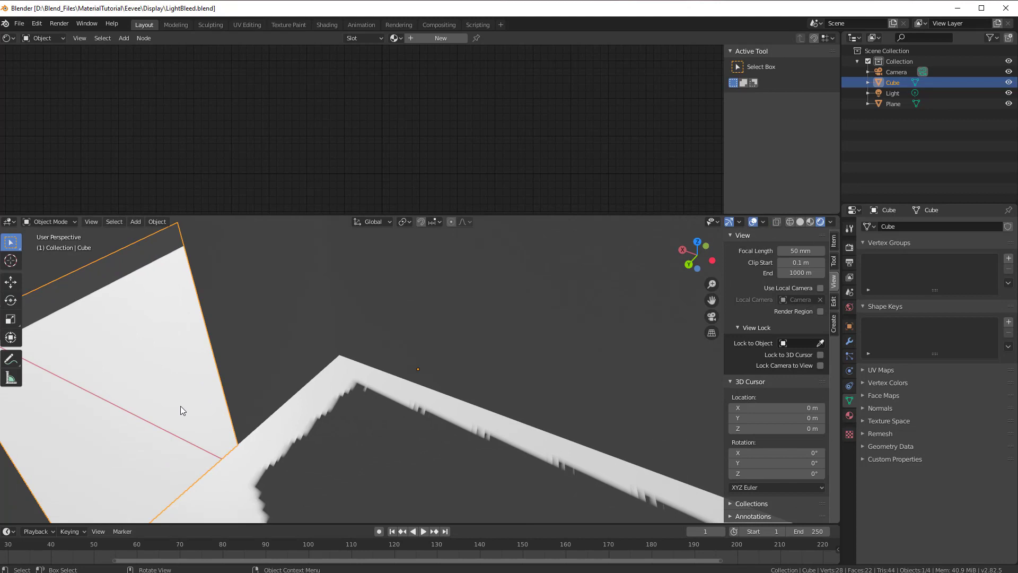
{"action": "middle_click_drag", "start_coordinate": [269, 424], "coordinate": [461, 310]}
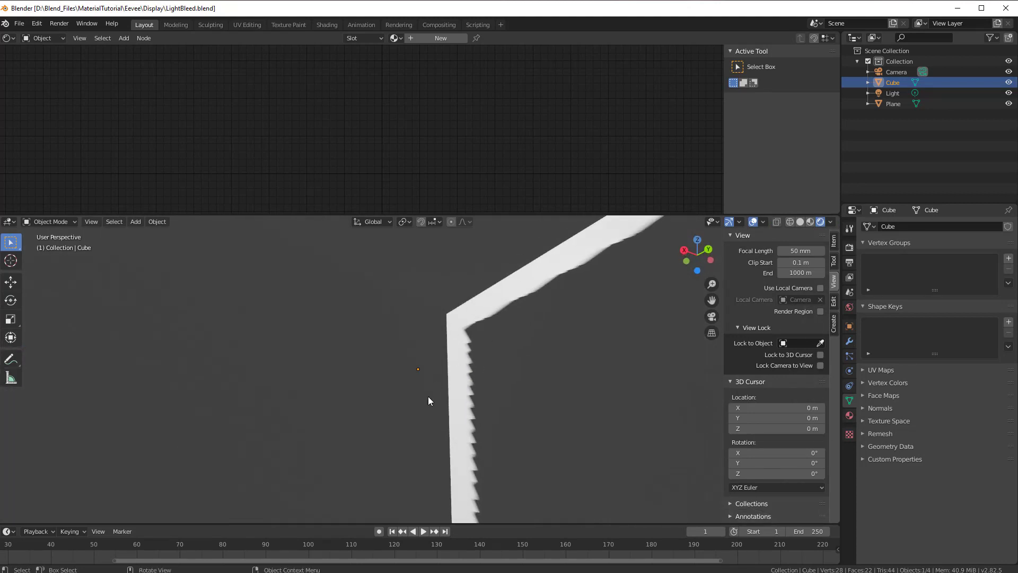
{"action": "mouse_move", "coordinate": [429, 400]}
{"action": "middle_mouse_down"}
{"action": "mouse_move", "coordinate": [409, 427]}
{"action": "mouse_move", "coordinate": [467, 404]}
{"action": "mouse_move", "coordinate": [462, 443]}
{"action": "mouse_move", "coordinate": [431, 399]}
{"action": "middle_mouse_up"}
{"action": "scroll", "coordinate": [432, 396], "scroll_direction": "down", "scroll_amount": 4}
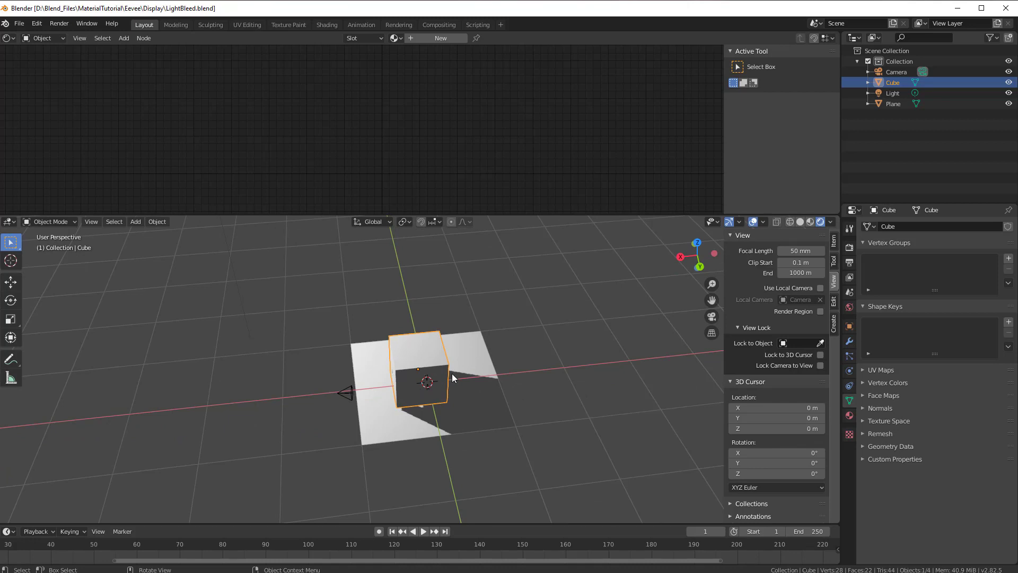
{"action": "middle_click_drag", "start_coordinate": [452, 373], "coordinate": [487, 364]}
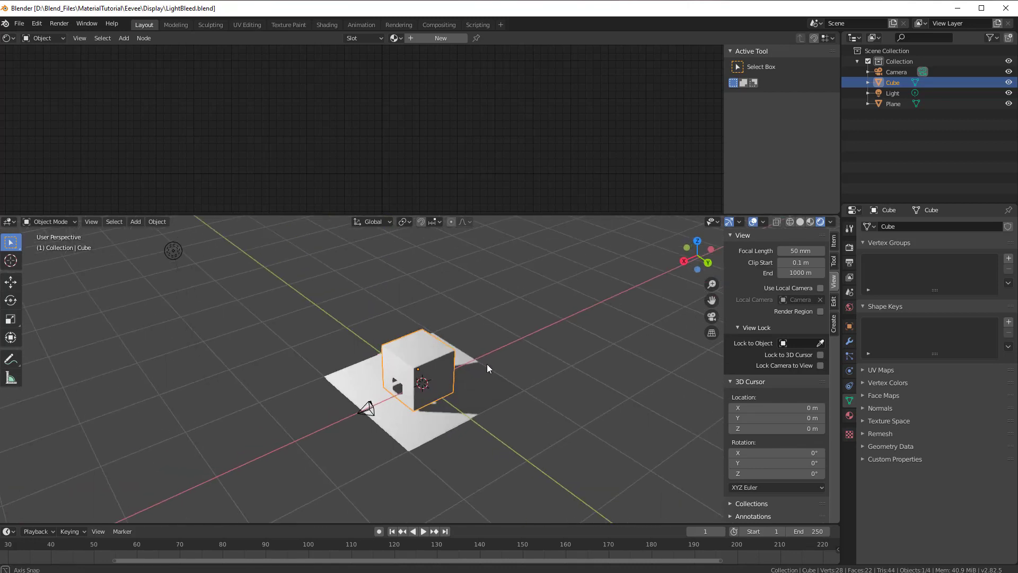
{"action": "scroll", "coordinate": [459, 390], "scroll_direction": "up", "scroll_amount": 6}
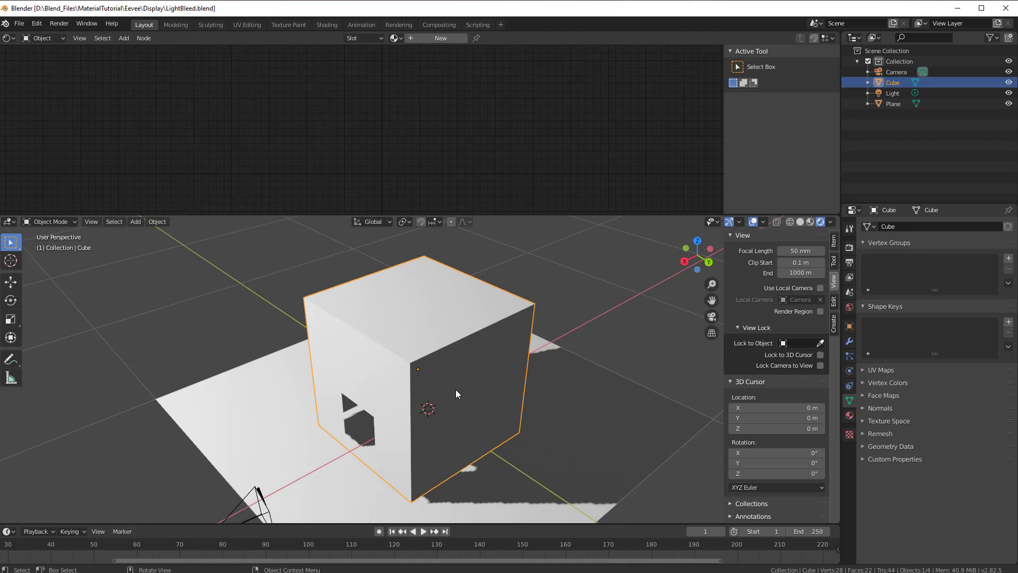
Change the scene's point light to a Sun light and set its strength to 2
{"action": "scroll", "coordinate": [456, 393], "scroll_direction": "down", "scroll_amount": 5}
{"action": "middle_click_drag", "start_coordinate": [456, 393], "coordinate": [538, 345]}
{"action": "scroll", "coordinate": [470, 366], "scroll_direction": "down", "scroll_amount": 3}
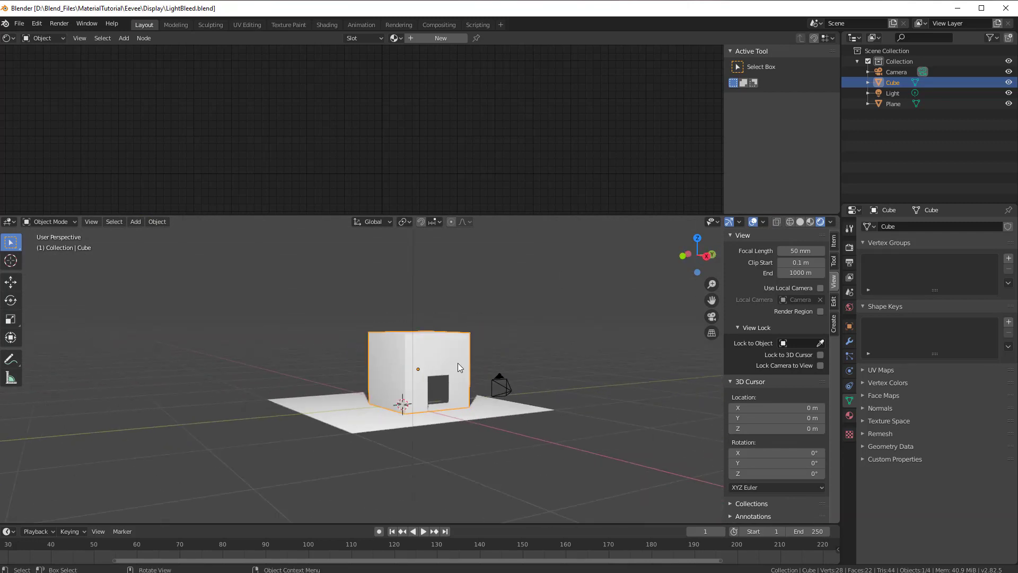
{"action": "middle_click_drag", "start_coordinate": [457, 363], "coordinate": [494, 376]}
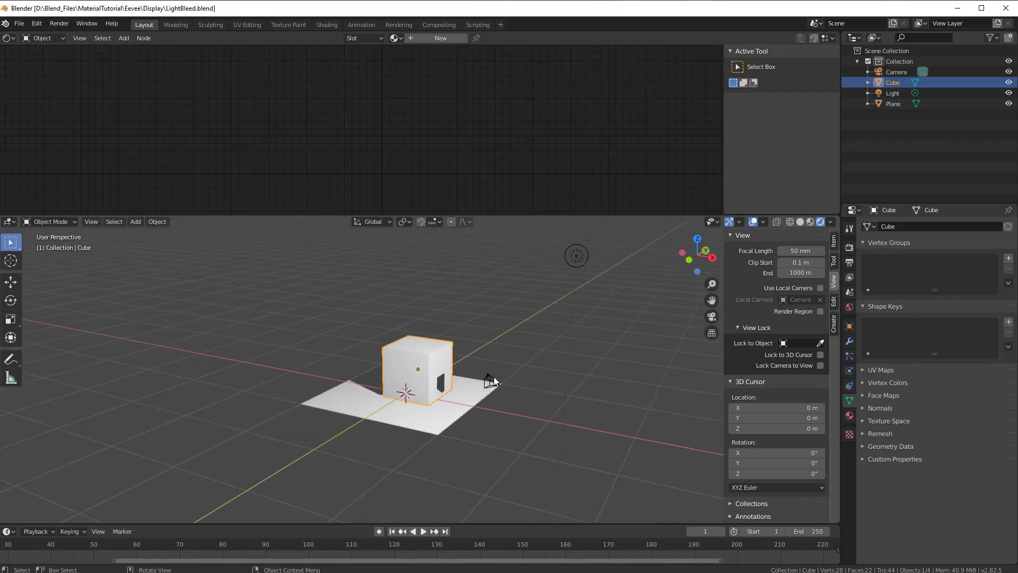
{"action": "left_click", "coordinate": [576, 257]}
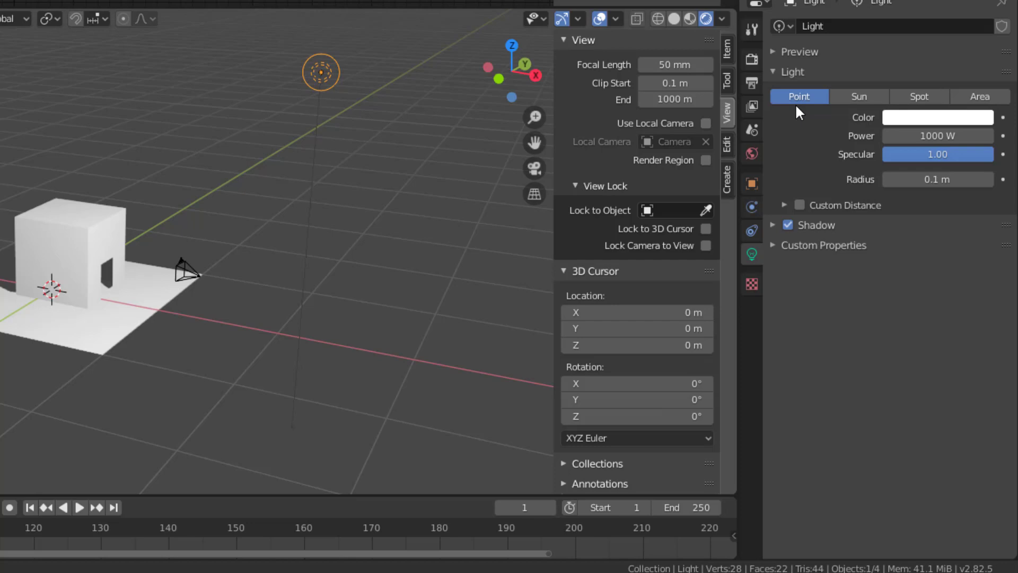
{"action": "left_click", "coordinate": [858, 94]}
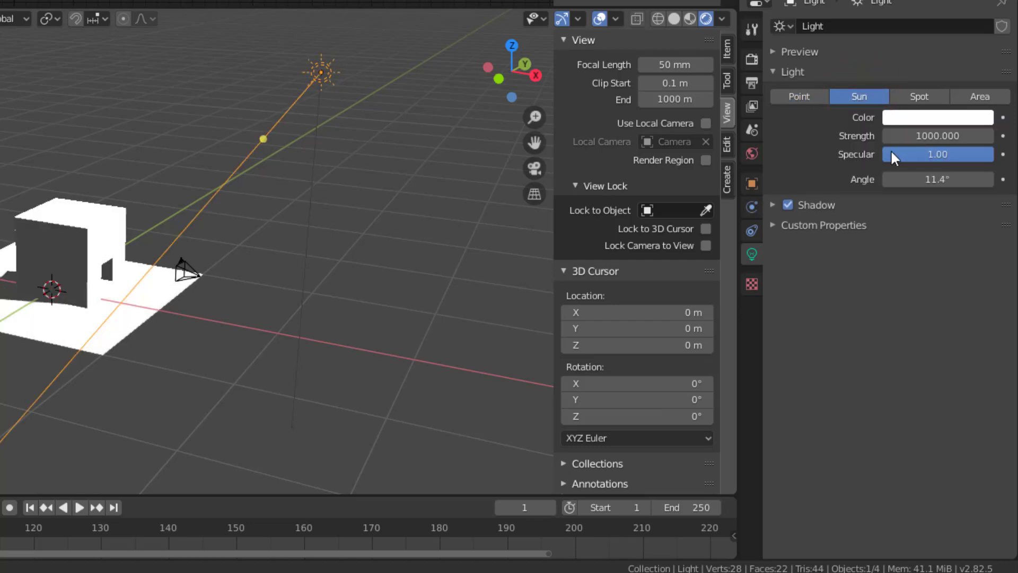
{"action": "left_click", "coordinate": [917, 137]}
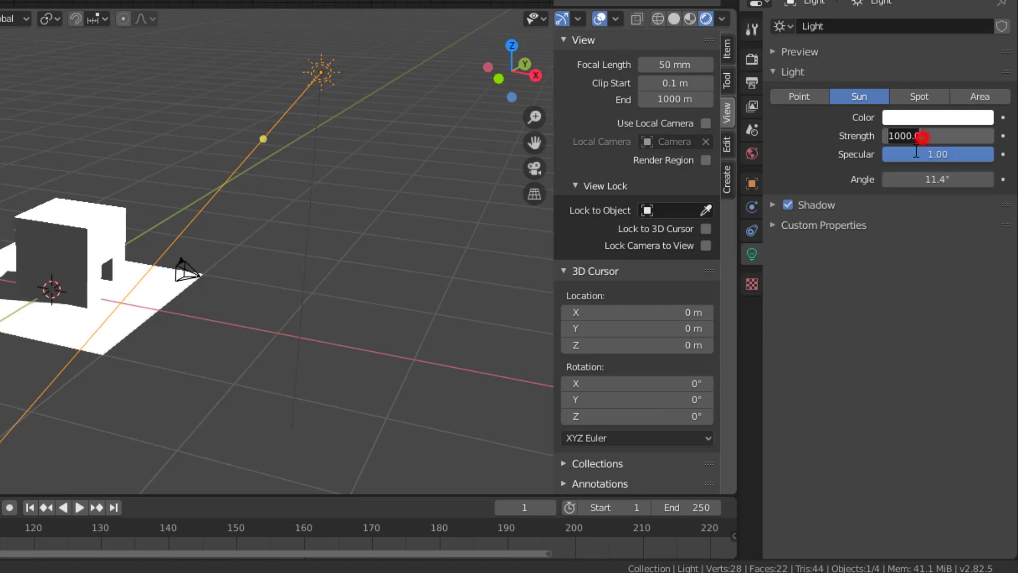
{"action": "type", "text": "2"}
{"action": "left_click", "coordinate": [830, 202]}
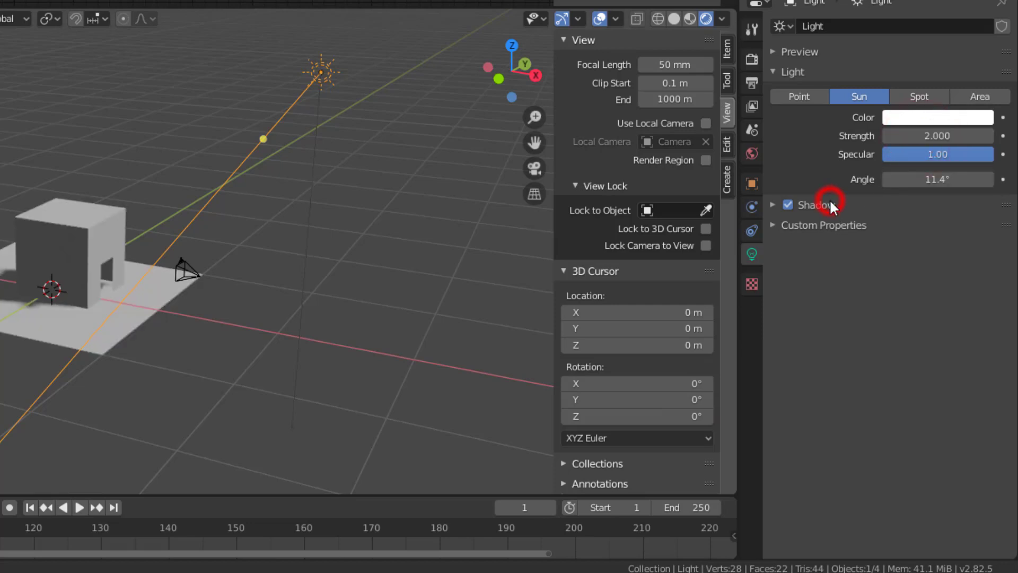
Set the Eevee shadow Cascade Size to 4096px in the render settings
{"action": "middle_click_drag", "start_coordinate": [199, 294], "coordinate": [253, 320]}
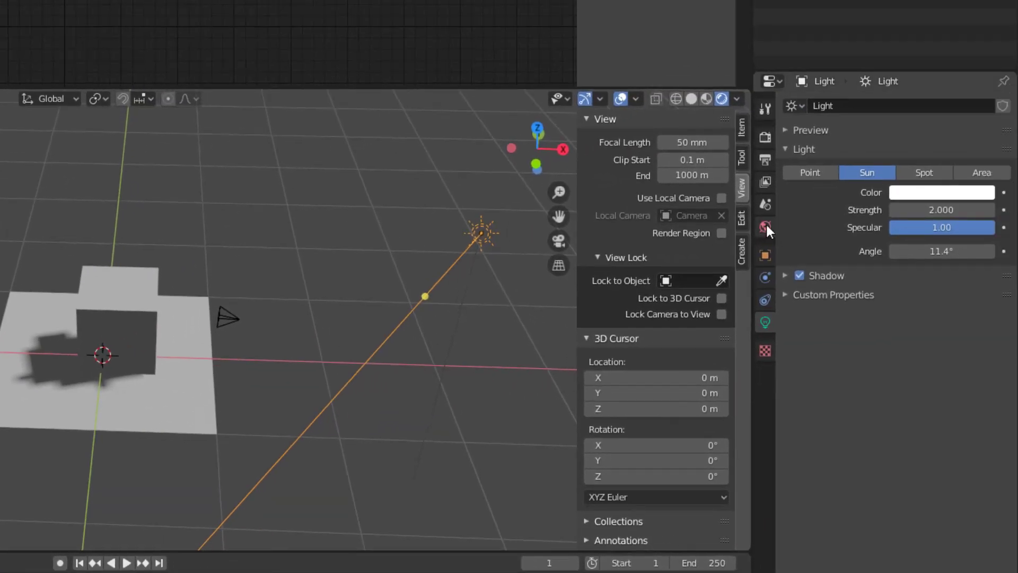
{"action": "left_click", "coordinate": [765, 134]}
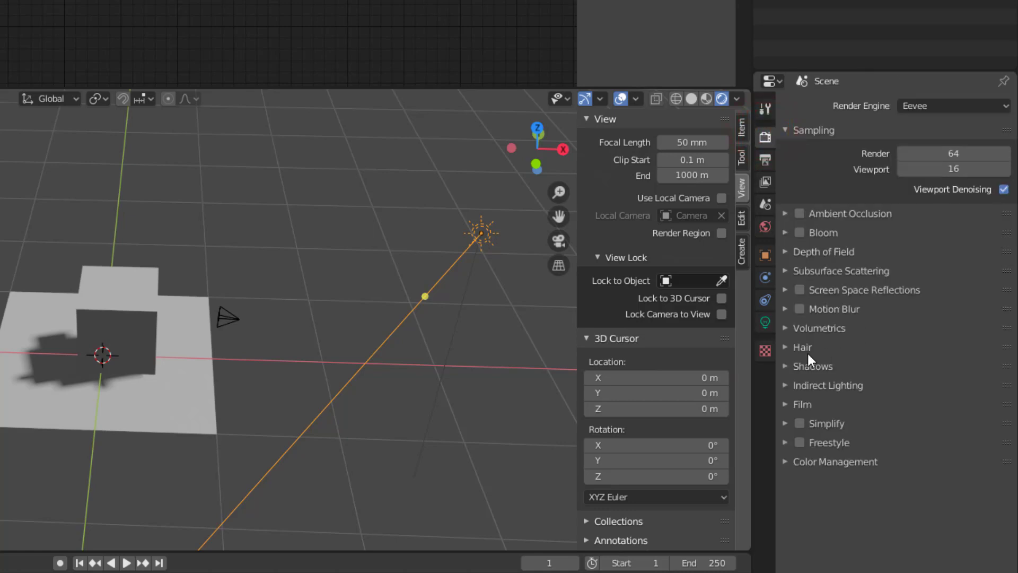
{"action": "left_click", "coordinate": [785, 365]}
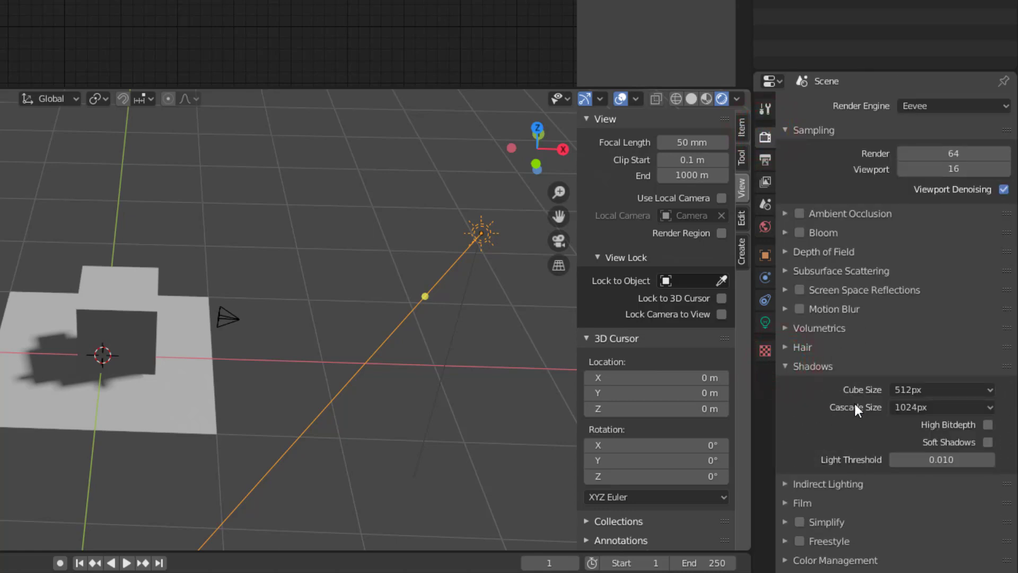
{"action": "left_click", "coordinate": [915, 408]}
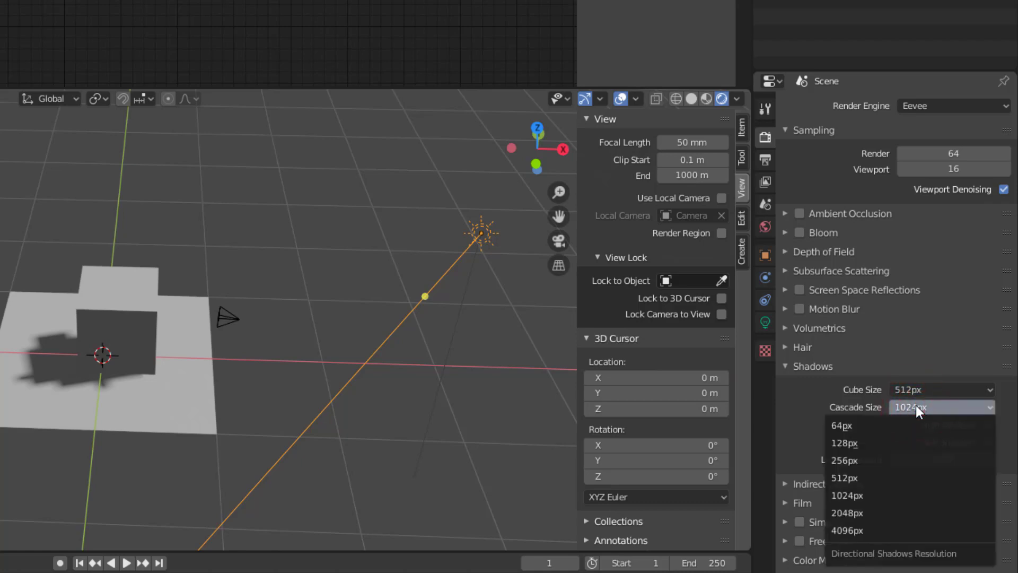
{"action": "left_click", "coordinate": [928, 389]}
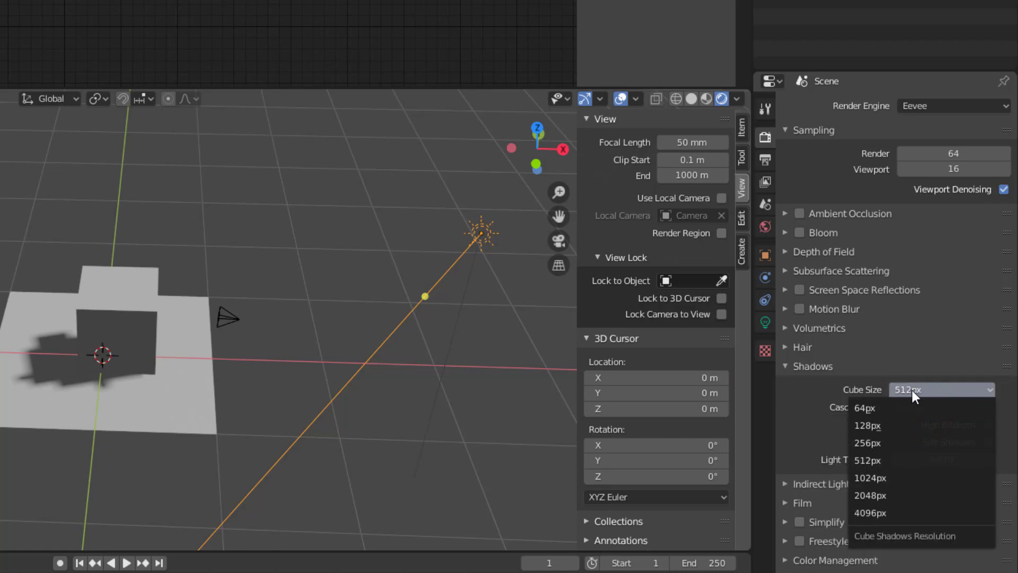
{"action": "left_click", "coordinate": [801, 401]}
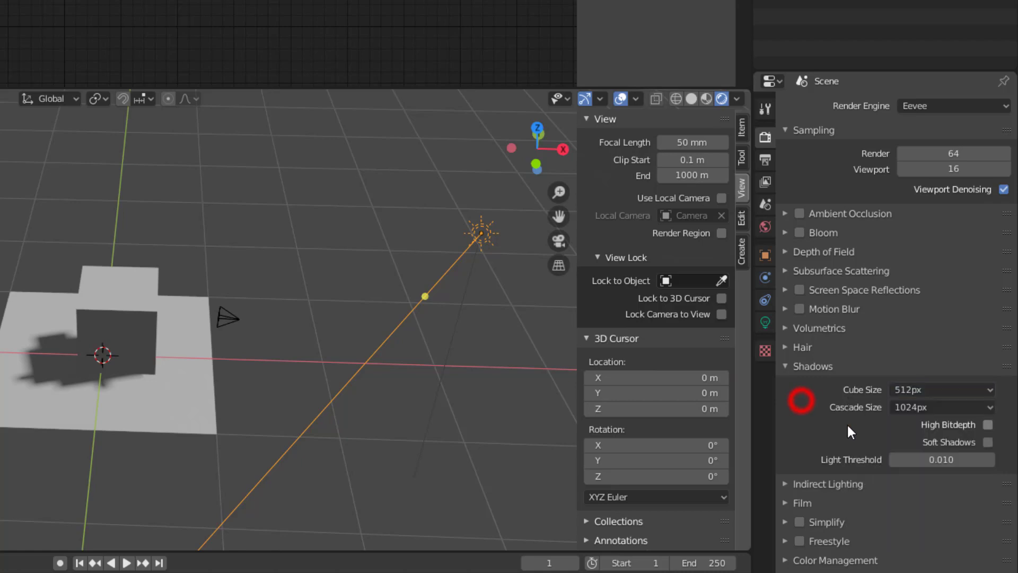
{"action": "left_click", "coordinate": [906, 407]}
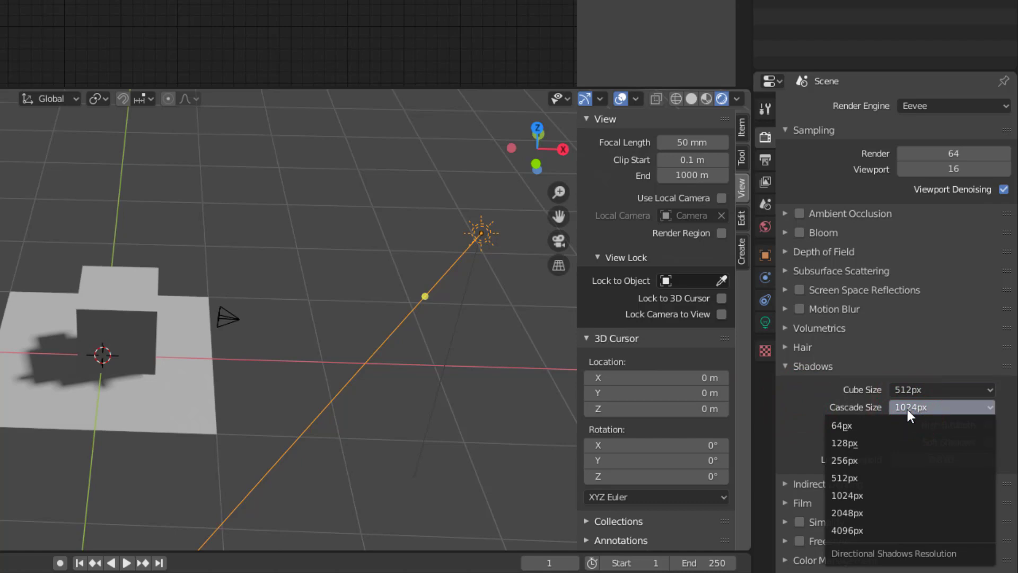
{"action": "left_click", "coordinate": [879, 527]}
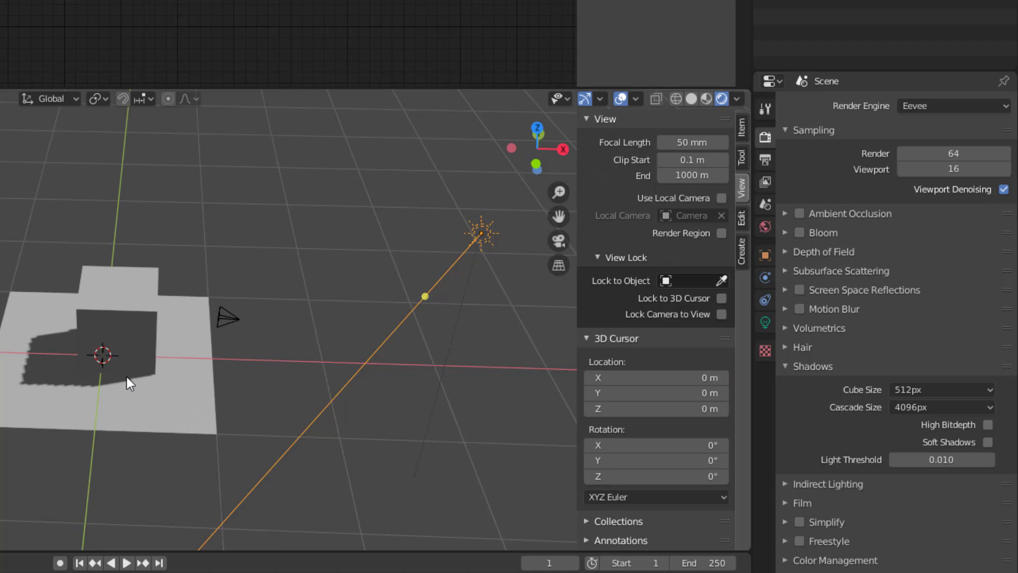
Expand the sun light's Shadow and Cascaded Shadow Map settings
{"action": "middle_click_drag", "start_coordinate": [132, 392], "coordinate": [83, 394]}
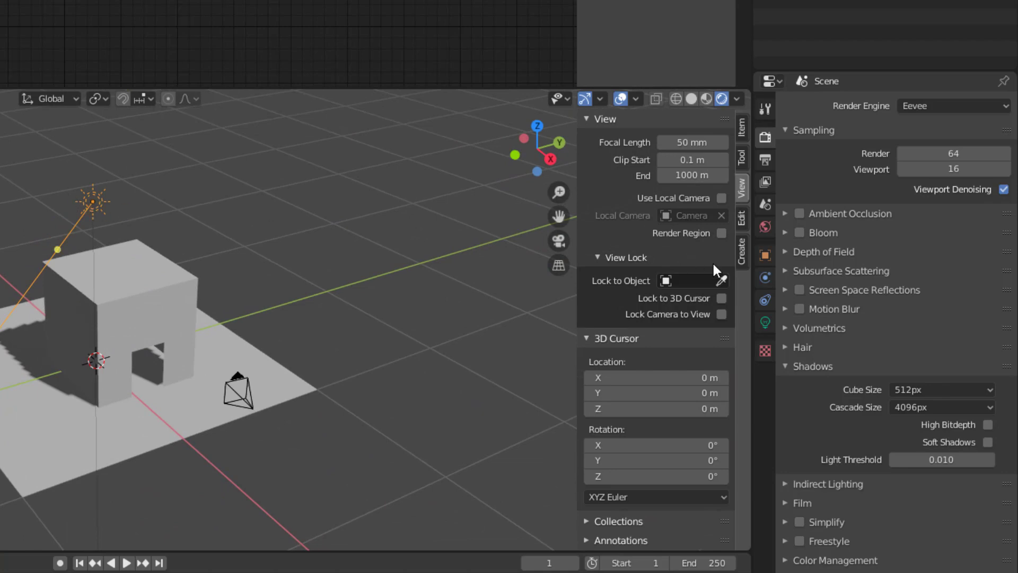
{"action": "left_click", "coordinate": [766, 320]}
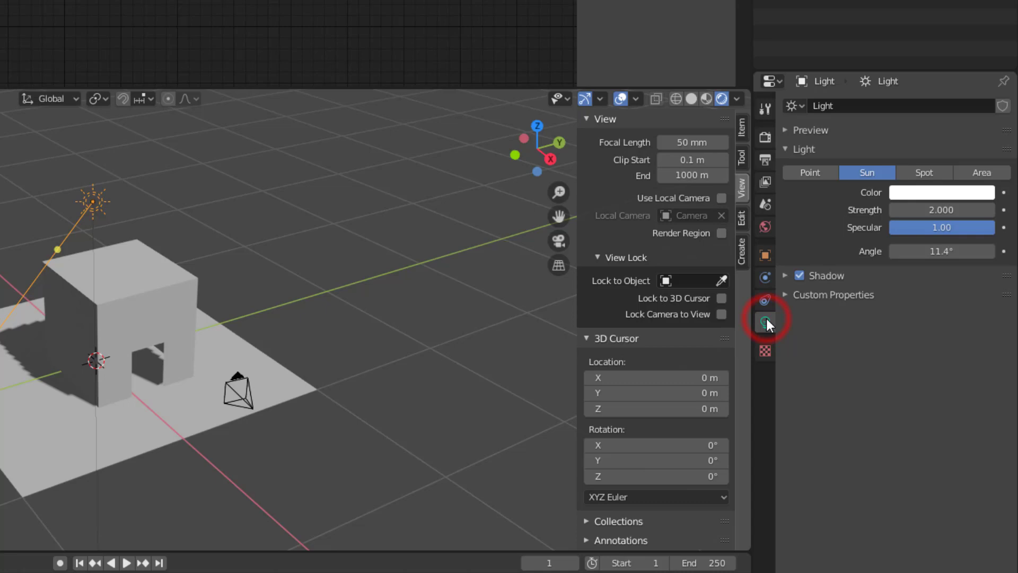
{"action": "left_click", "coordinate": [785, 275]}
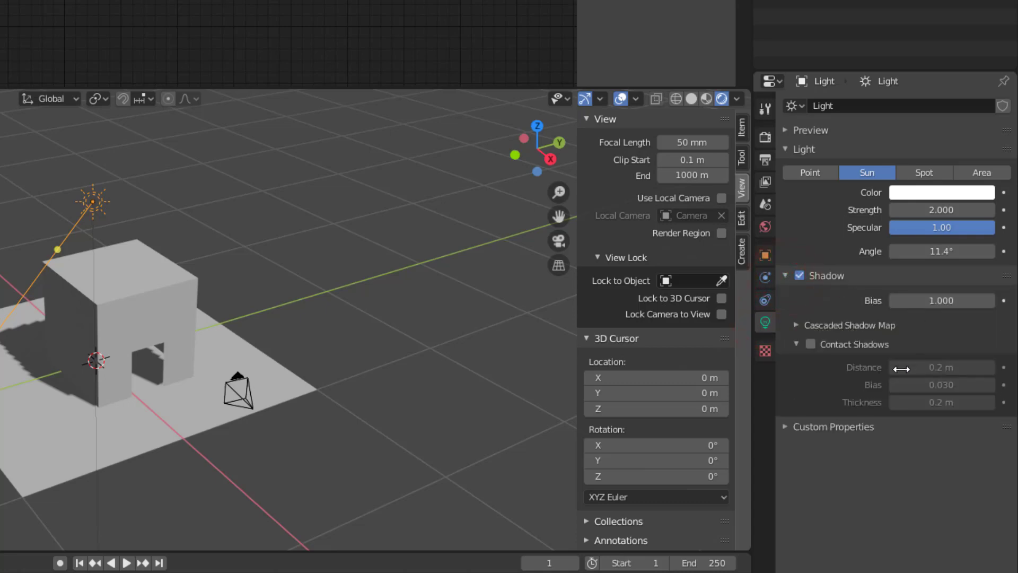
{"action": "left_click", "coordinate": [795, 324]}
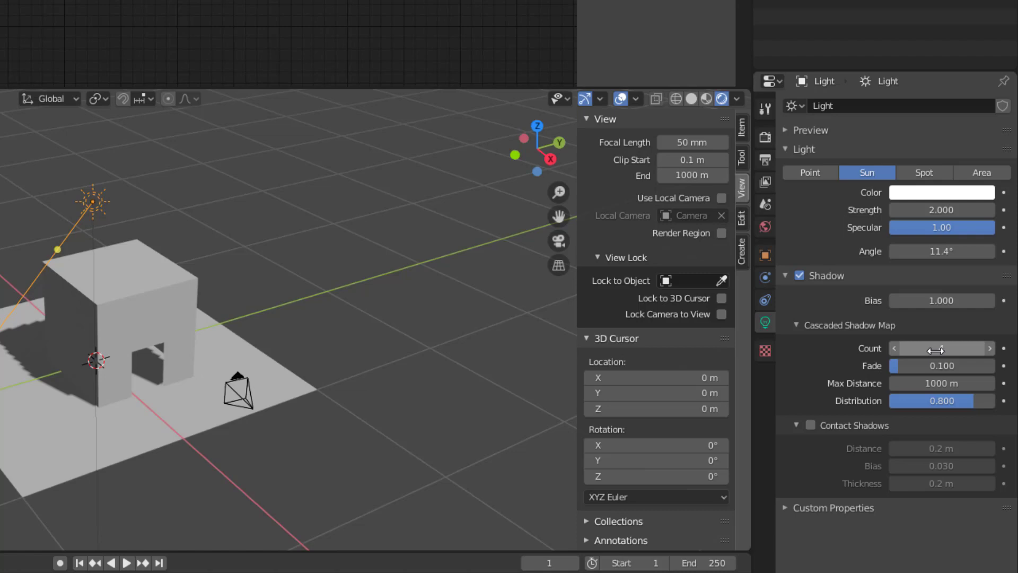
Try a cascade count of 1 for the sun light's shadow map and set it back to 4
{"action": "left_click_drag", "start_coordinate": [938, 349], "coordinate": [931, 348]}
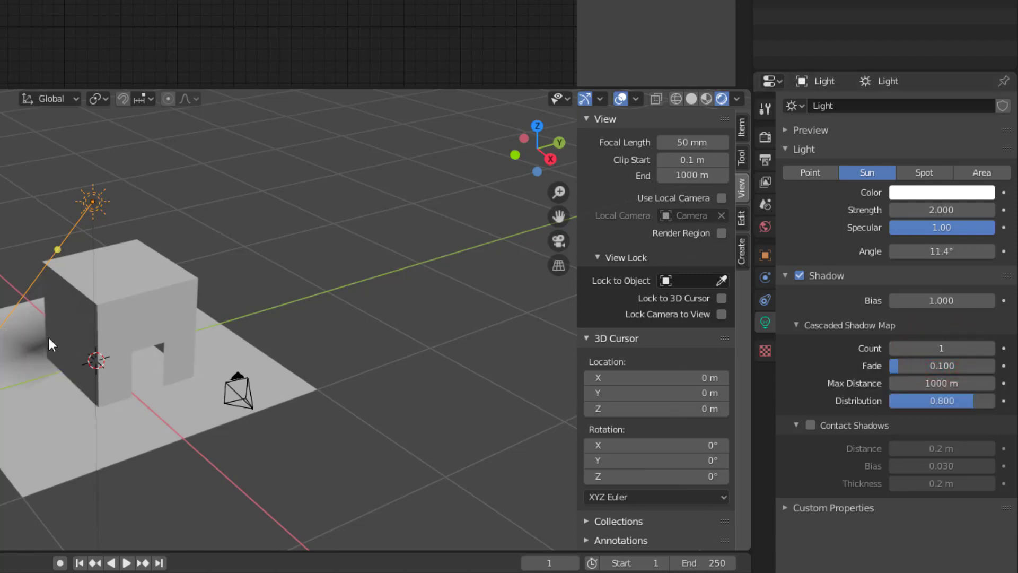
{"action": "left_click_drag", "start_coordinate": [916, 348], "coordinate": [928, 349]}
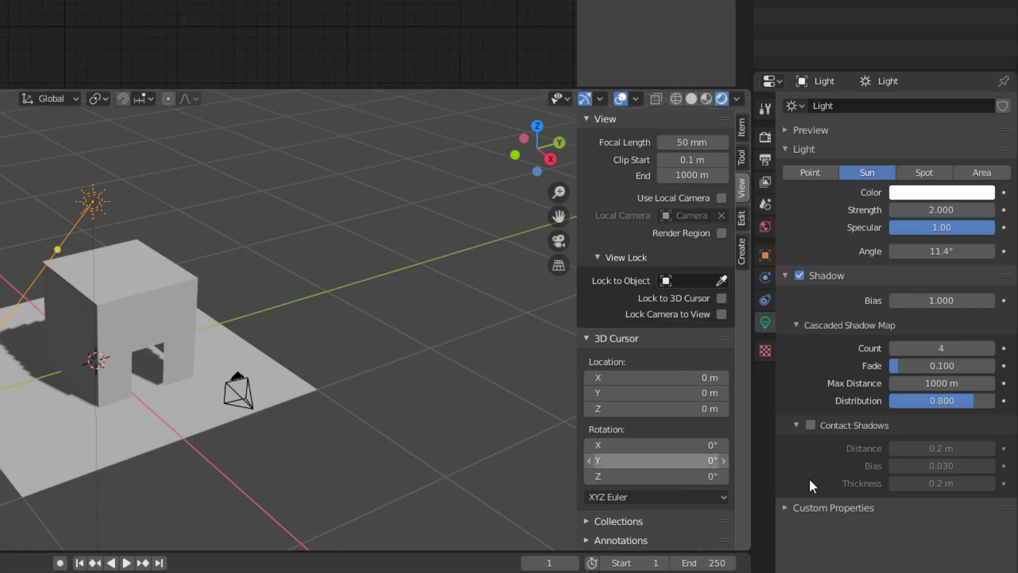
Try a cascaded shadow map Distribution of 0.615 and inspect the light bleeding at the cube's inner corners
{"action": "scroll", "coordinate": [136, 341], "scroll_direction": "up", "scroll_amount": 6}
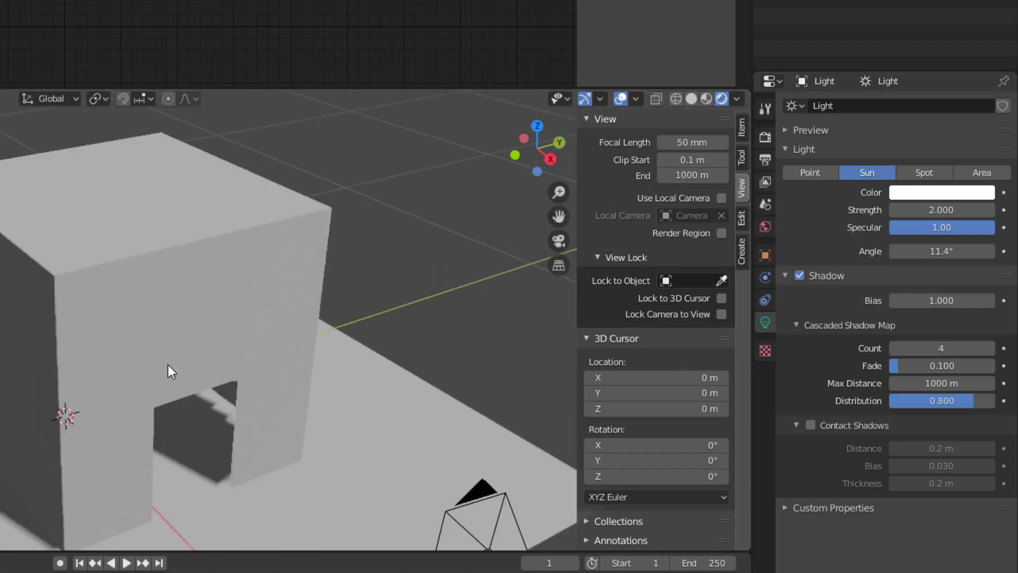
{"action": "scroll", "coordinate": [180, 383], "scroll_direction": "down", "scroll_amount": 3}
{"action": "middle_click_drag", "start_coordinate": [173, 390], "coordinate": [504, 388]}
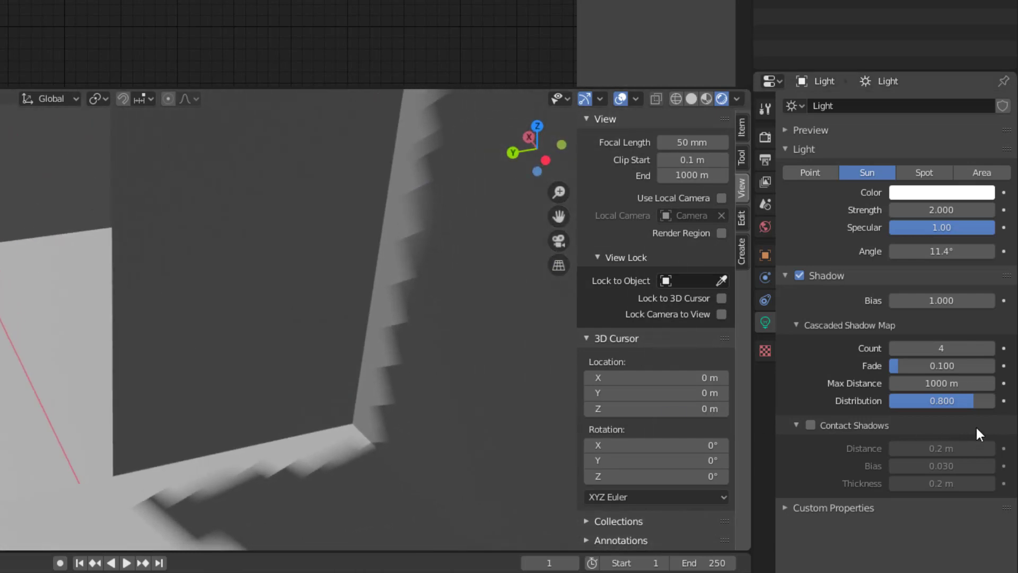
{"action": "left_click_drag", "start_coordinate": [969, 401], "coordinate": [950, 401]}
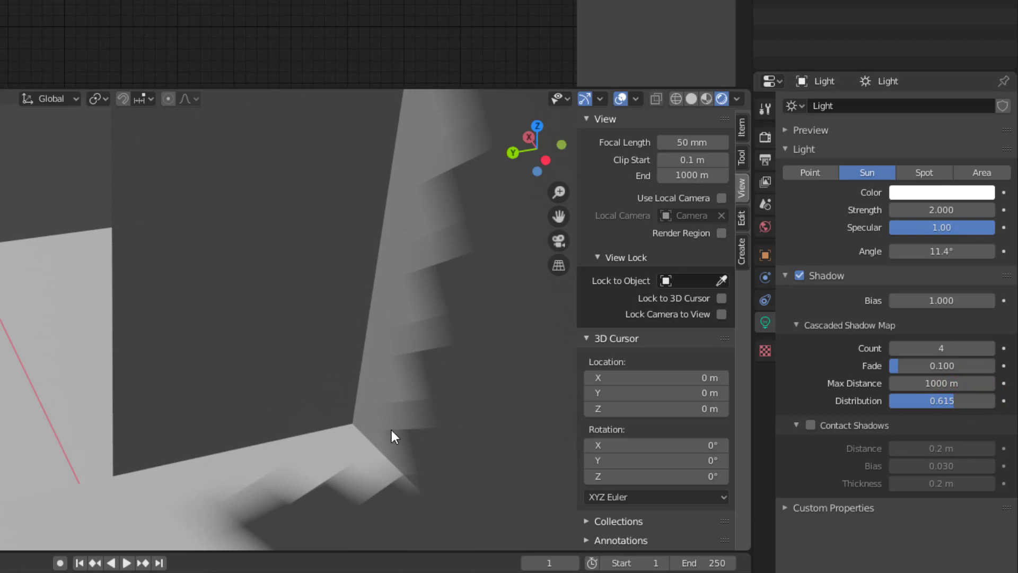
{"action": "middle_click_drag", "start_coordinate": [391, 430], "coordinate": [469, 286]}
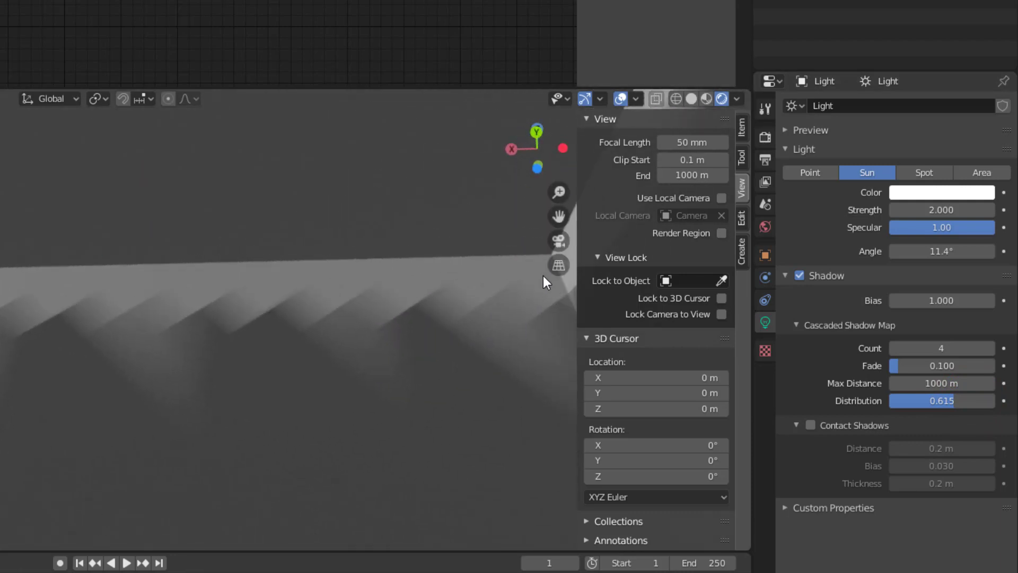
{"action": "mouse_move", "coordinate": [544, 276]}
{"action": "middle_mouse_down"}
{"action": "mouse_move", "coordinate": [590, 307]}
{"action": "mouse_move", "coordinate": [471, 340]}
{"action": "mouse_move", "coordinate": [459, 386]}
{"action": "mouse_move", "coordinate": [518, 387]}
{"action": "mouse_move", "coordinate": [478, 400]}
{"action": "middle_mouse_up"}
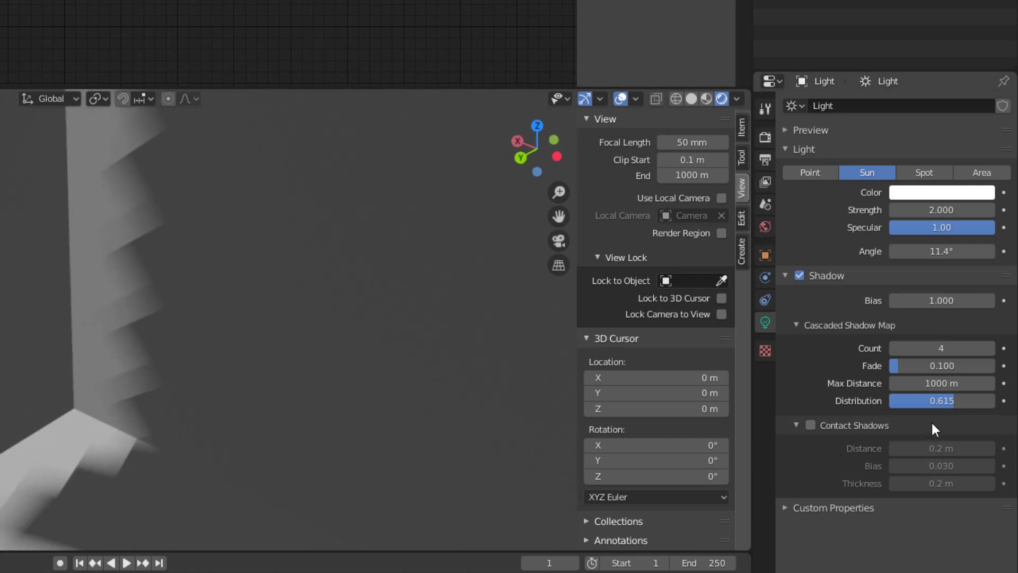
Set the sun light's cascaded shadow map Distribution to 1.000 and inspect the cube's inner edges
{"action": "left_click_drag", "start_coordinate": [937, 403], "coordinate": [991, 403]}
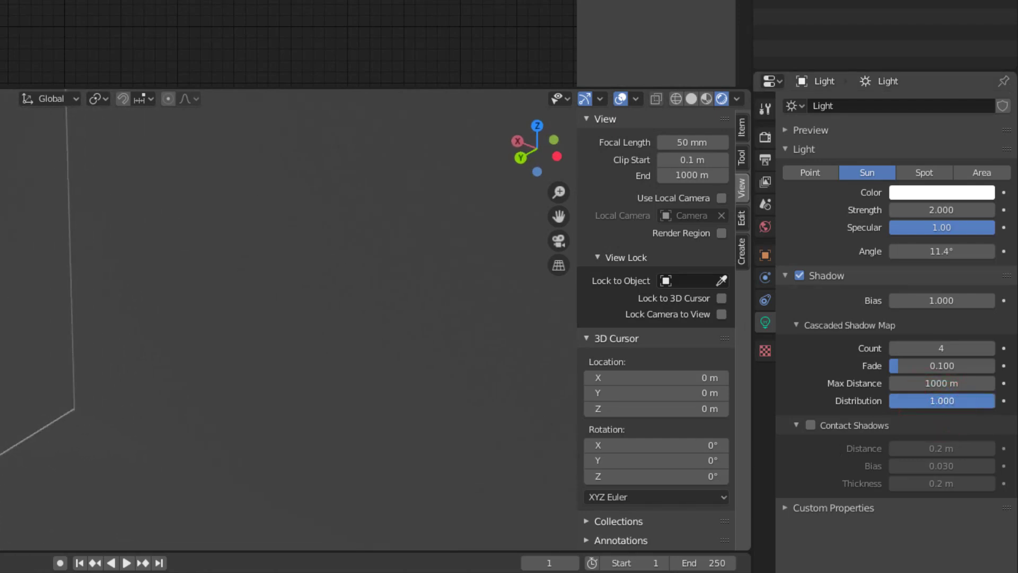
{"action": "middle_click_drag", "start_coordinate": [345, 329], "coordinate": [721, 366]}
{"action": "middle_click_drag", "start_coordinate": [652, 340], "coordinate": [451, 345]}
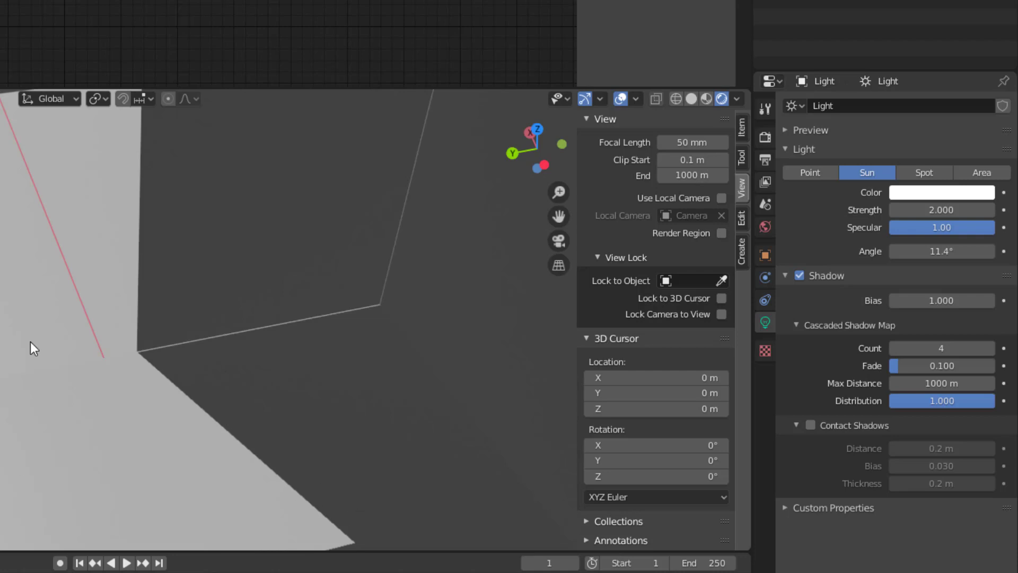
{"action": "middle_click_drag", "start_coordinate": [31, 342], "coordinate": [392, 353]}
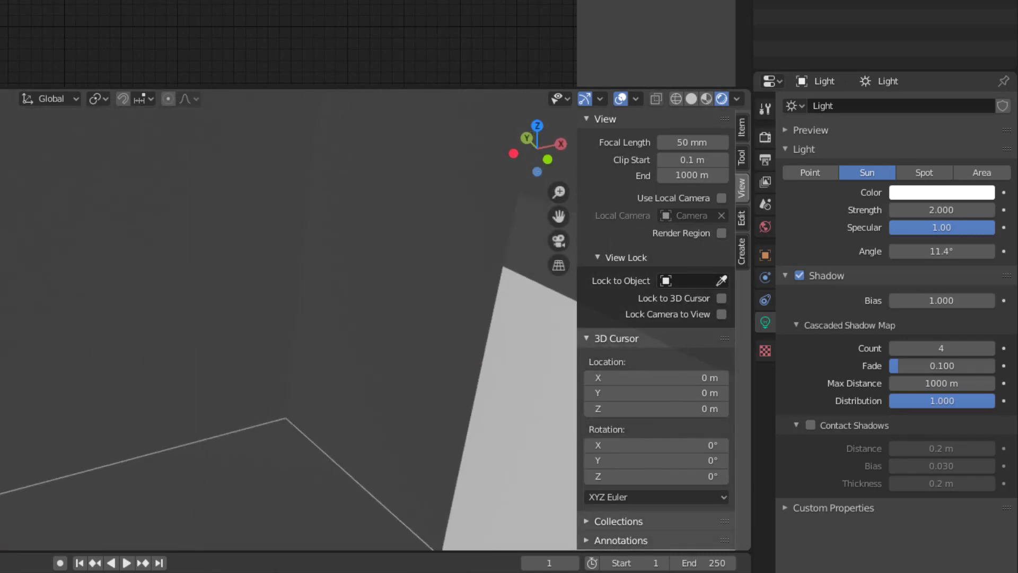
Add a Solidify modifier to the cube and inspect its inner edges and doorway for light bleeding
{"action": "middle_click_drag", "start_coordinate": [98, 408], "coordinate": [302, 405]}
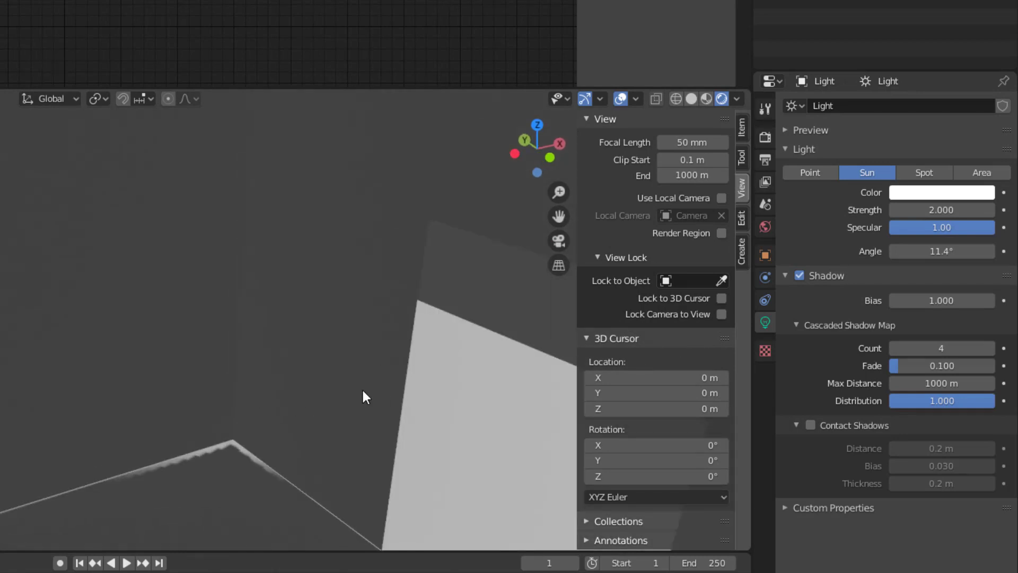
{"action": "scroll", "coordinate": [363, 397], "scroll_direction": "up", "scroll_amount": 2}
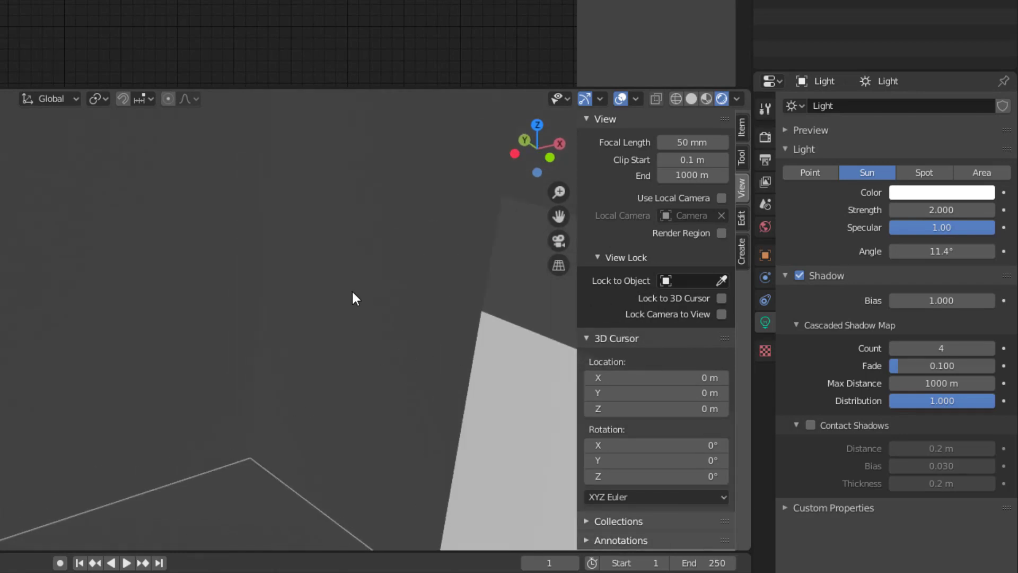
{"action": "left_click", "coordinate": [340, 338]}
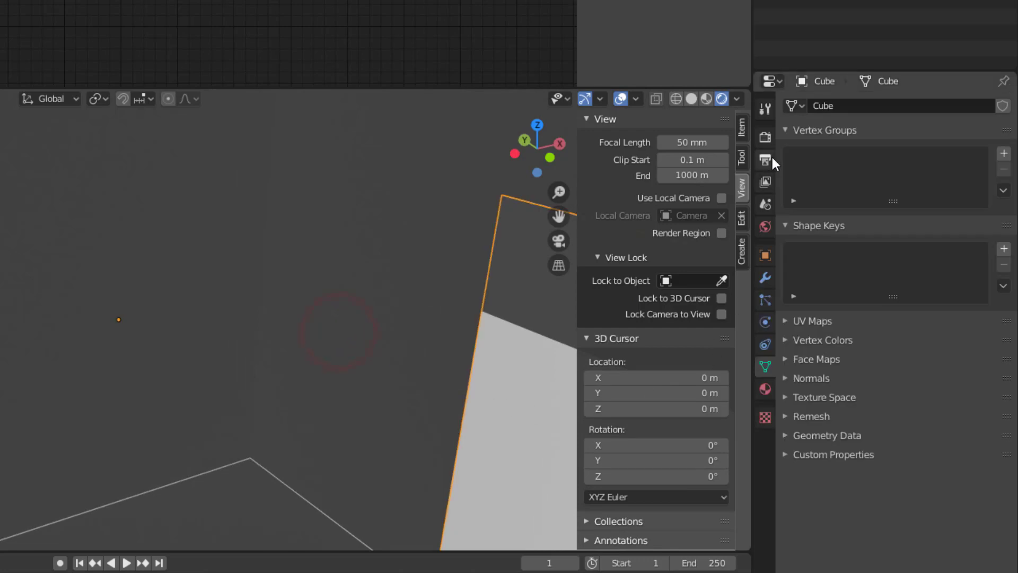
{"action": "left_click", "coordinate": [765, 278]}
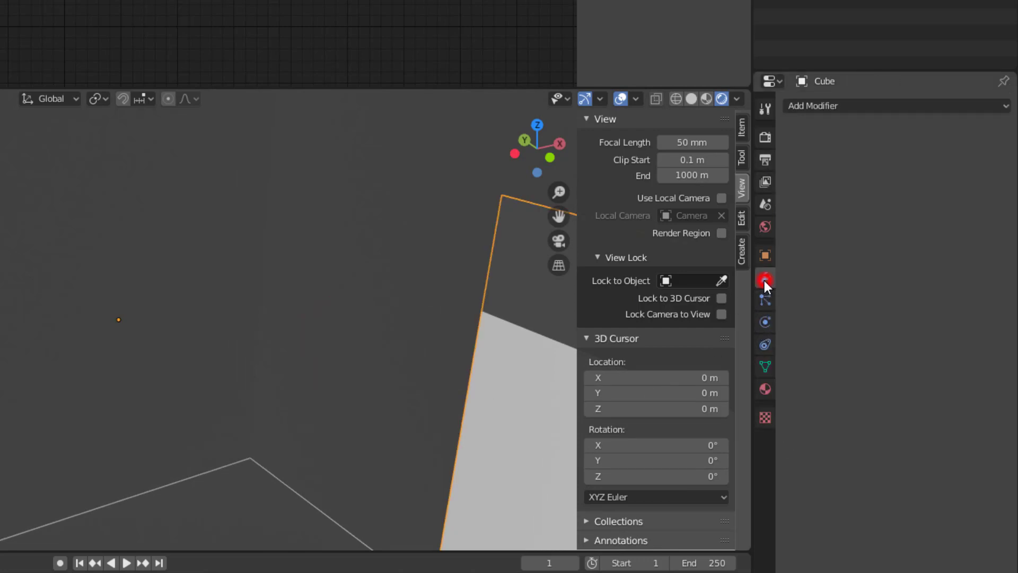
{"action": "left_click", "coordinate": [796, 105]}
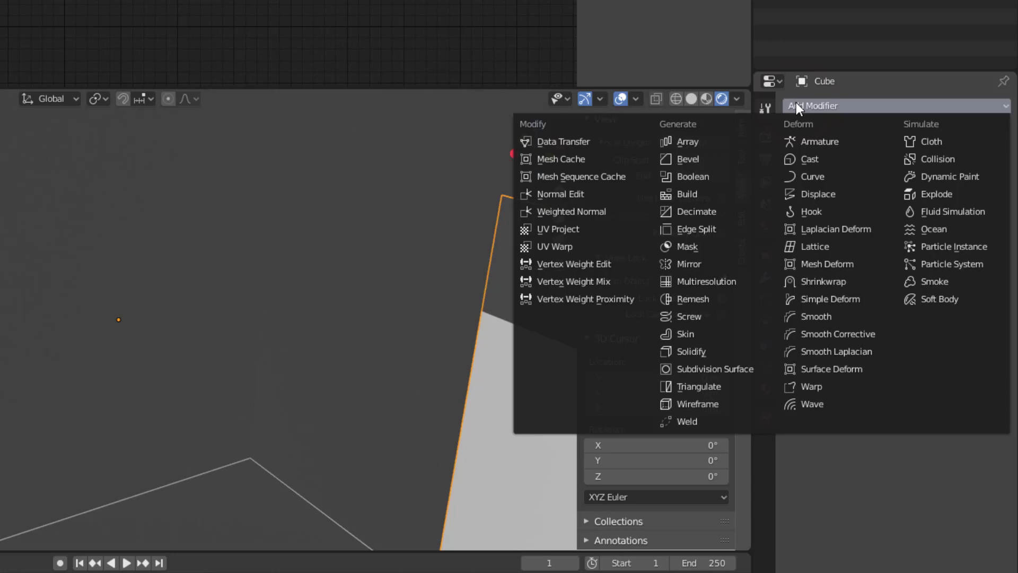
{"action": "left_click", "coordinate": [711, 351]}
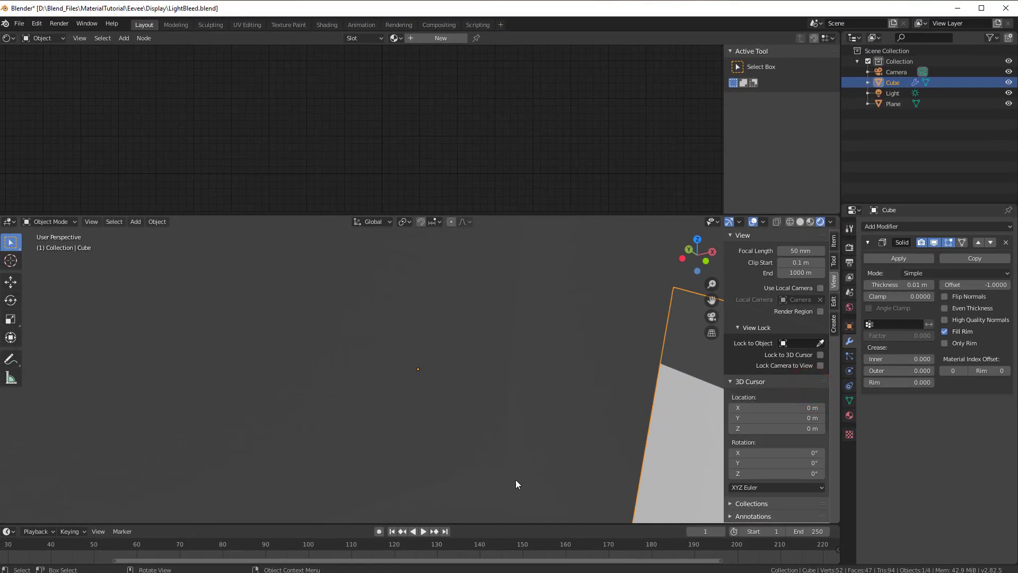
{"action": "middle_click_drag", "start_coordinate": [503, 396], "coordinate": [507, 305]}
{"action": "middle_click_drag", "start_coordinate": [399, 308], "coordinate": [412, 379]}
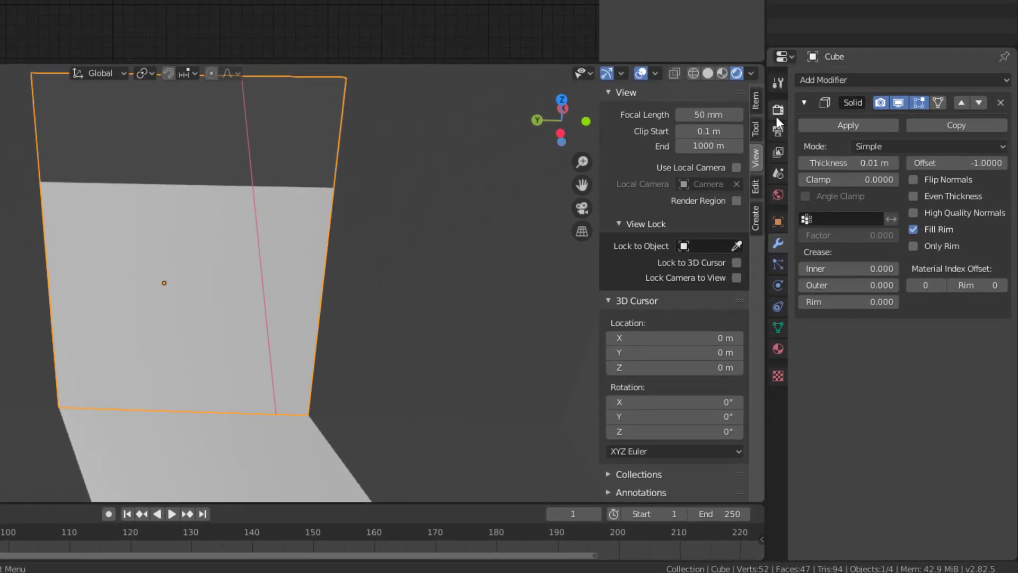
Enable Soft Shadows, set the viewport samples to 78, and inspect the shadows and light leaks inside the cube
{"action": "left_click", "coordinate": [777, 113]}
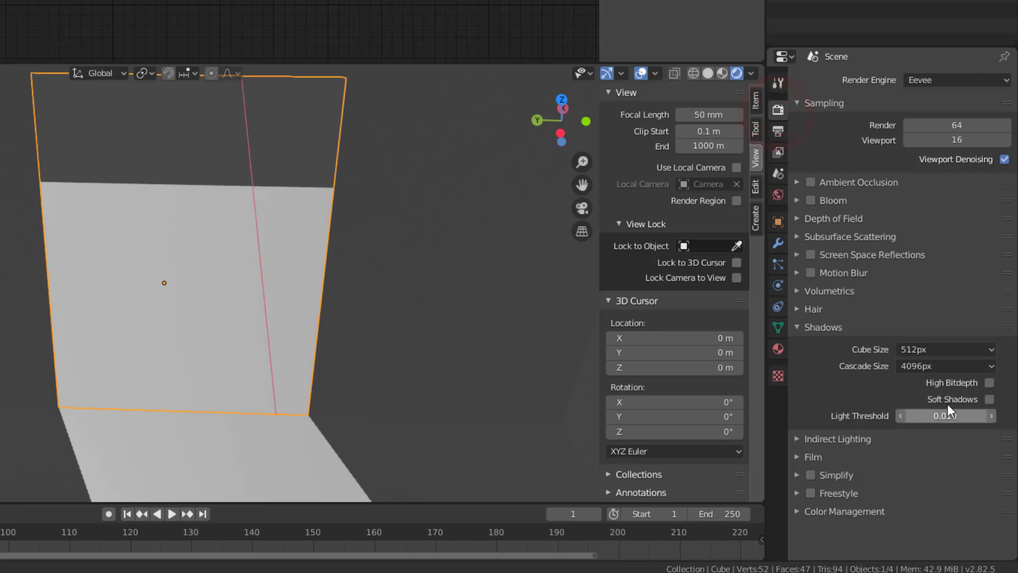
{"action": "left_click", "coordinate": [989, 398]}
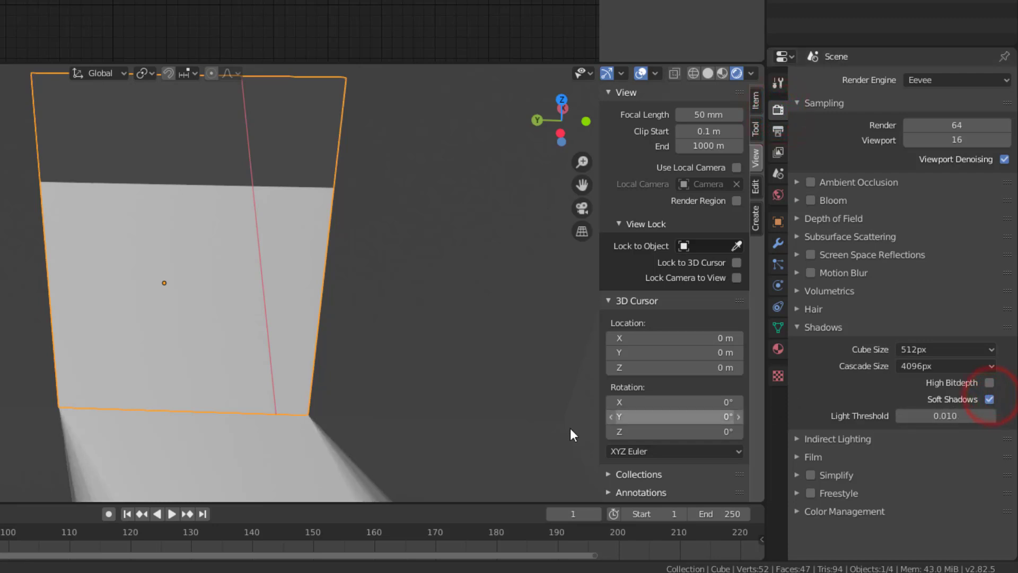
{"action": "left_click_drag", "start_coordinate": [893, 142], "coordinate": [922, 141]}
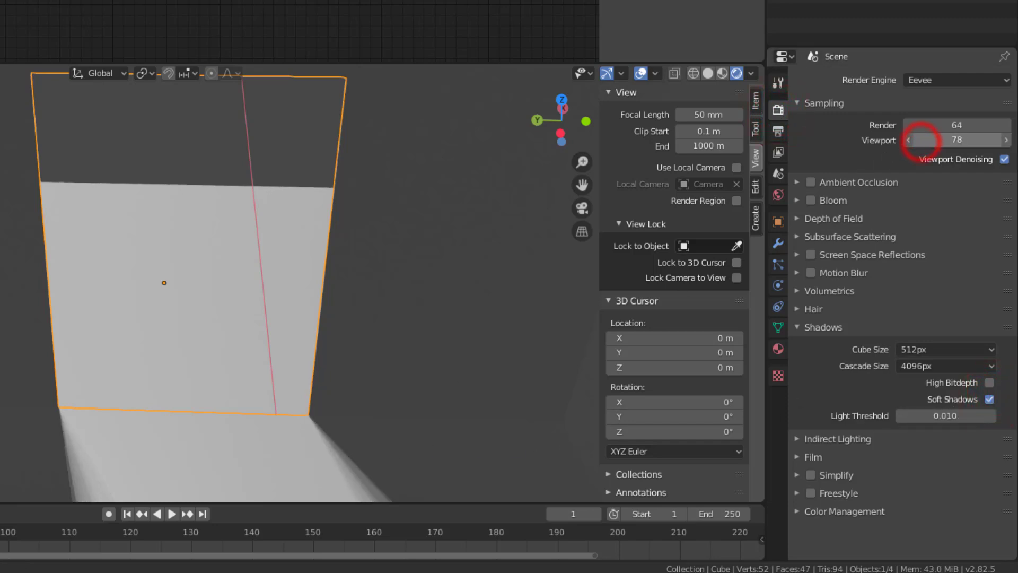
{"action": "middle_click_drag", "start_coordinate": [38, 465], "coordinate": [381, 474]}
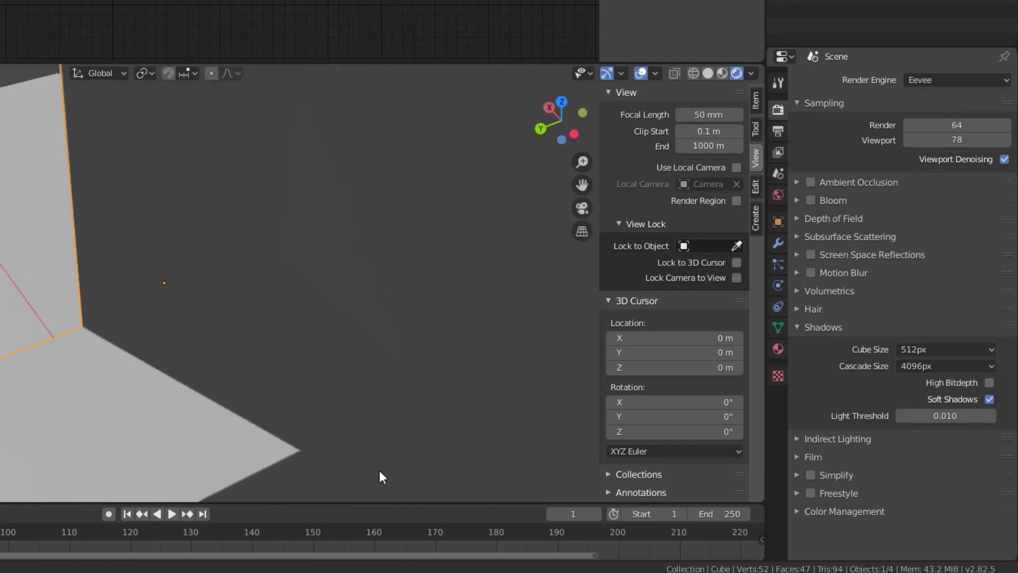
{"action": "middle_click_drag", "start_coordinate": [334, 295], "coordinate": [210, 143]}
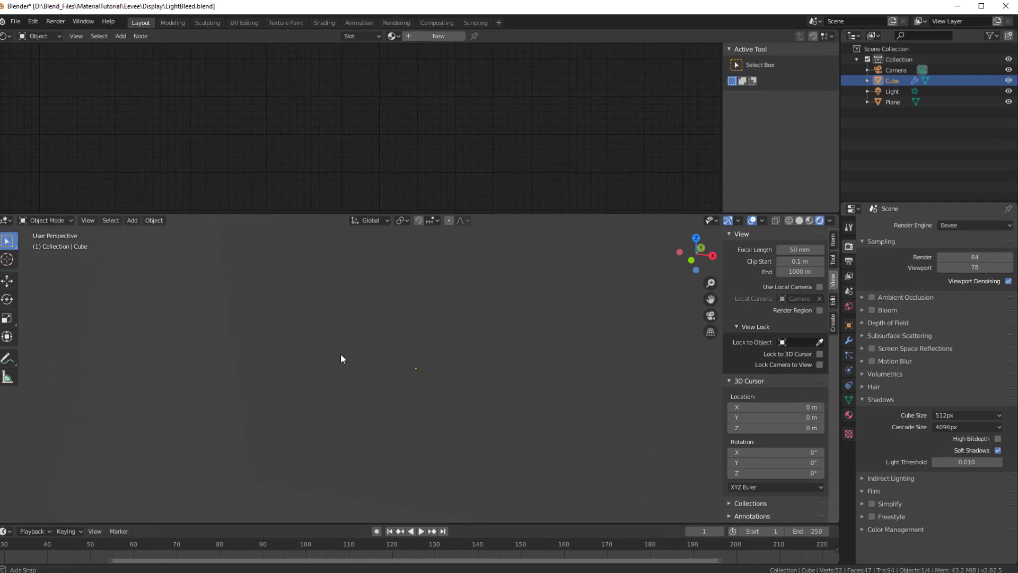
{"action": "middle_click_drag", "start_coordinate": [341, 354], "coordinate": [310, 344]}
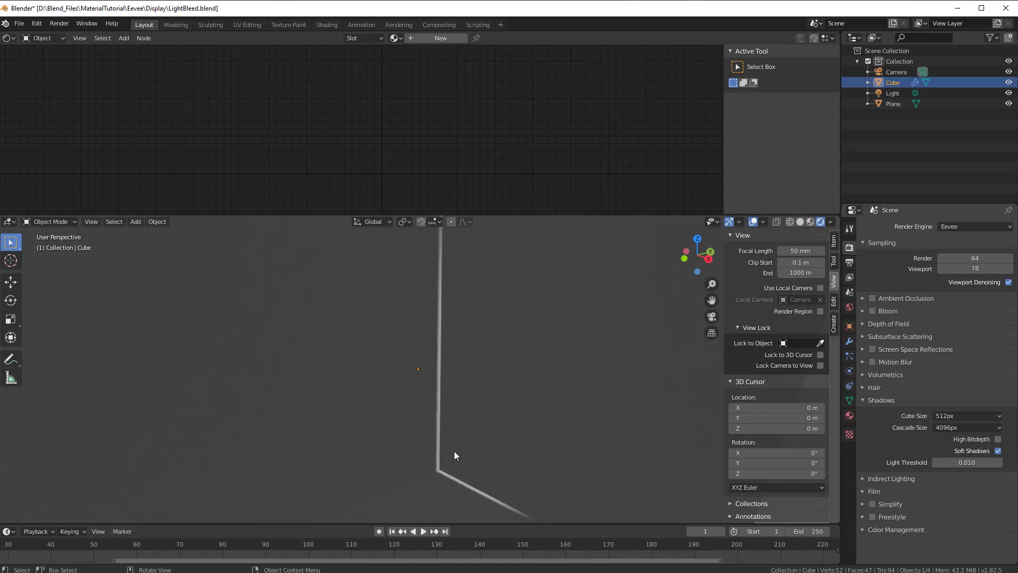
{"action": "middle_click_drag", "start_coordinate": [476, 422], "coordinate": [444, 393]}
{"action": "scroll", "coordinate": [445, 392], "scroll_direction": "down", "scroll_amount": 4}
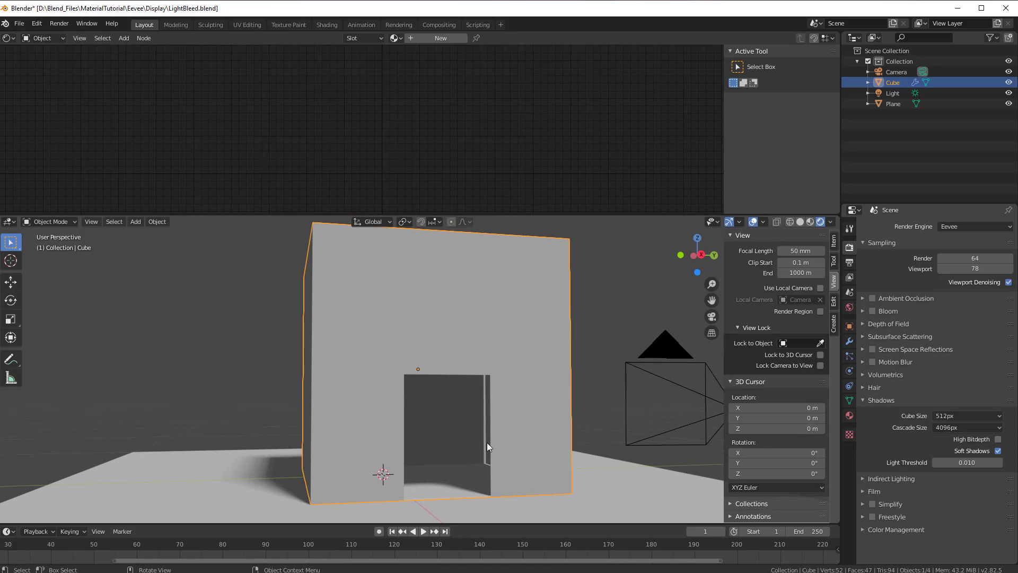
Duplicate the cube in place and scale the copy up slightly to form an outer shell around the original
{"action": "middle_click_drag", "start_coordinate": [487, 442], "coordinate": [427, 459]}
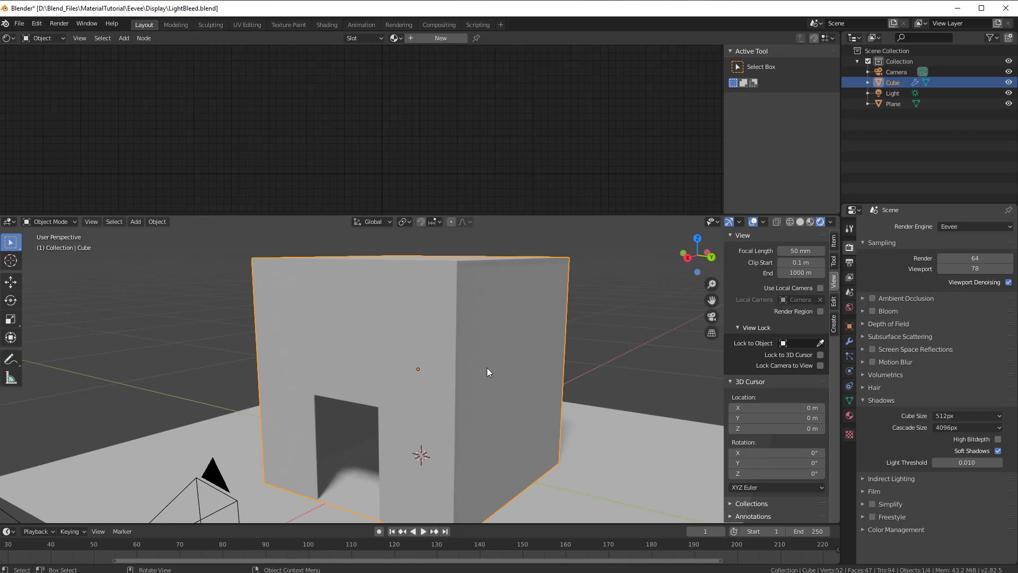
{"action": "key", "text": "shift+d"}
{"action": "key", "text": "s"}
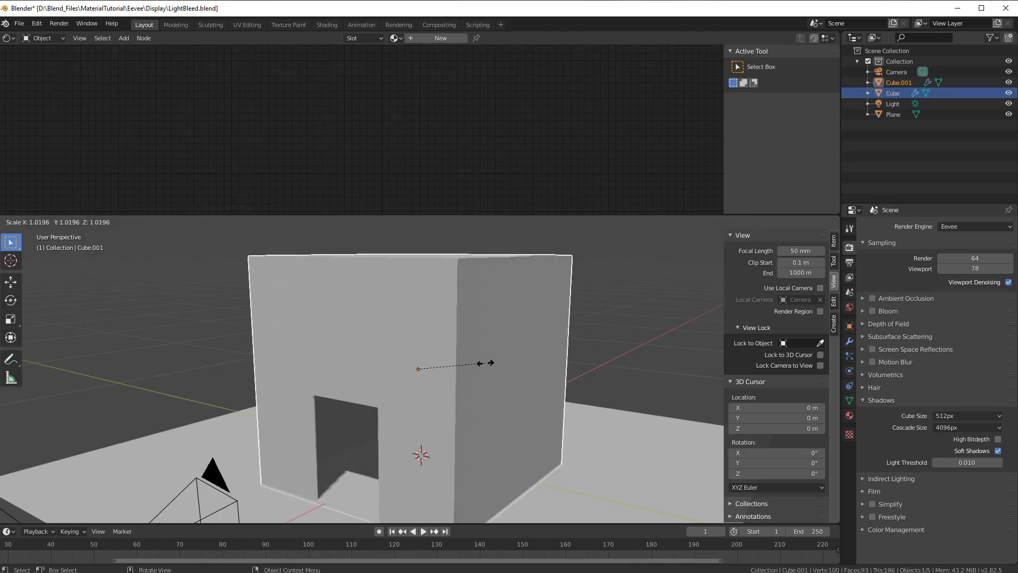
{"action": "left_click", "coordinate": [497, 377]}
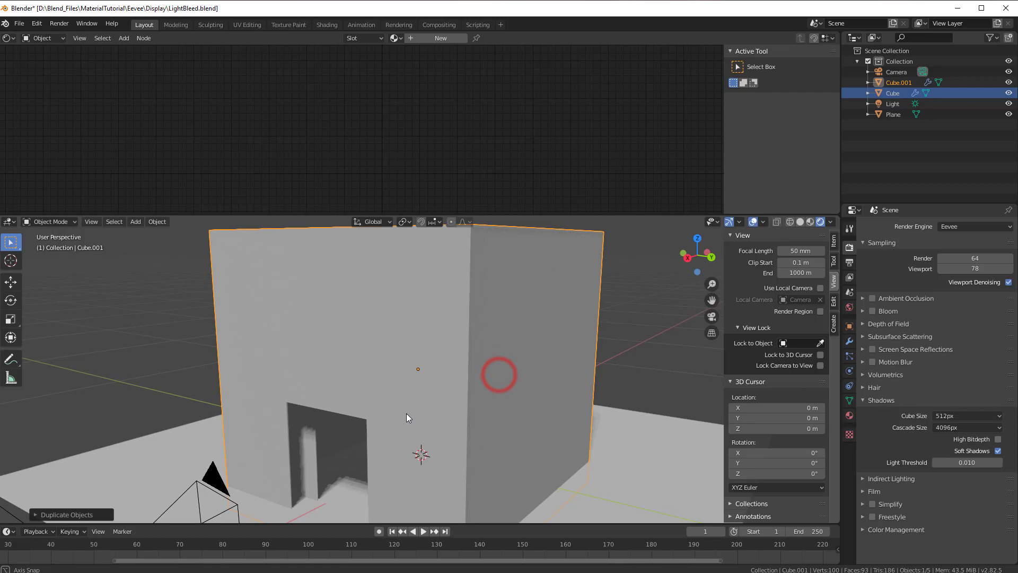
Remove the Solidify modifier from the original inner cube and check its inner walls for light bleeding
{"action": "middle_click_drag", "start_coordinate": [415, 423], "coordinate": [502, 386]}
{"action": "scroll", "coordinate": [460, 404], "scroll_direction": "up", "scroll_amount": 3}
{"action": "scroll", "coordinate": [460, 409], "scroll_direction": "up", "scroll_amount": 2}
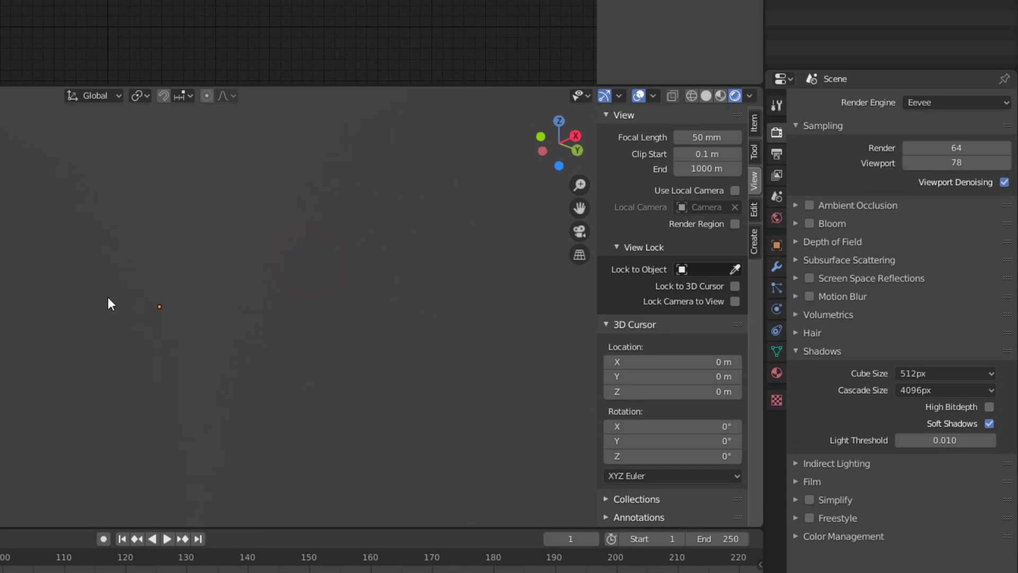
{"action": "left_click", "coordinate": [776, 266]}
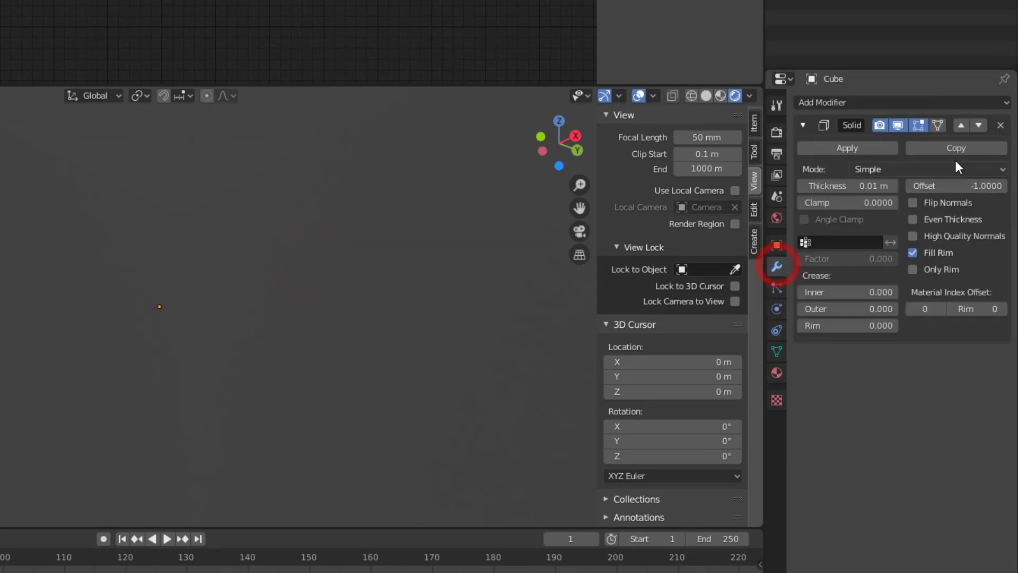
{"action": "left_click", "coordinate": [1000, 125]}
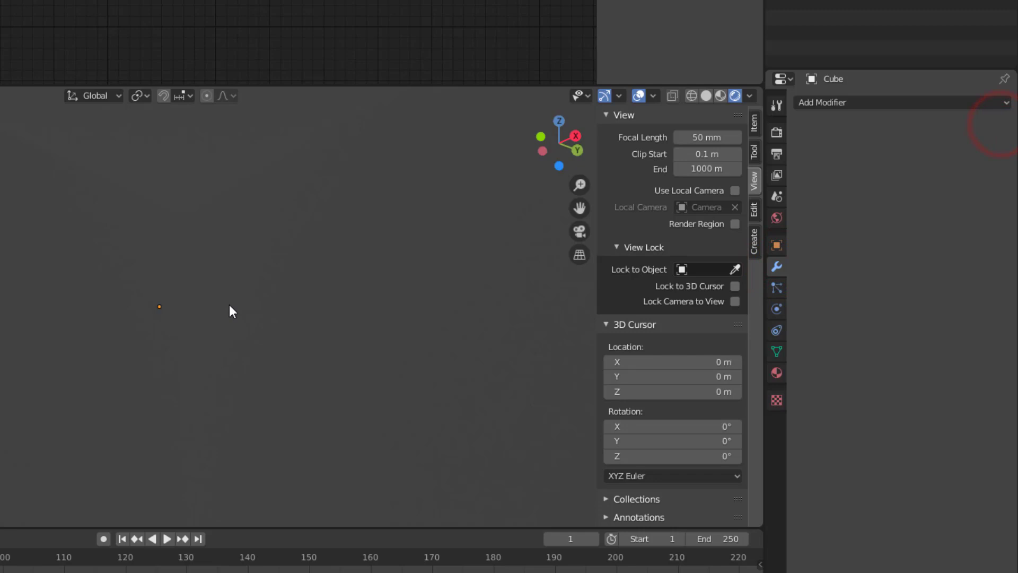
{"action": "middle_click_drag", "start_coordinate": [260, 329], "coordinate": [274, 385]}
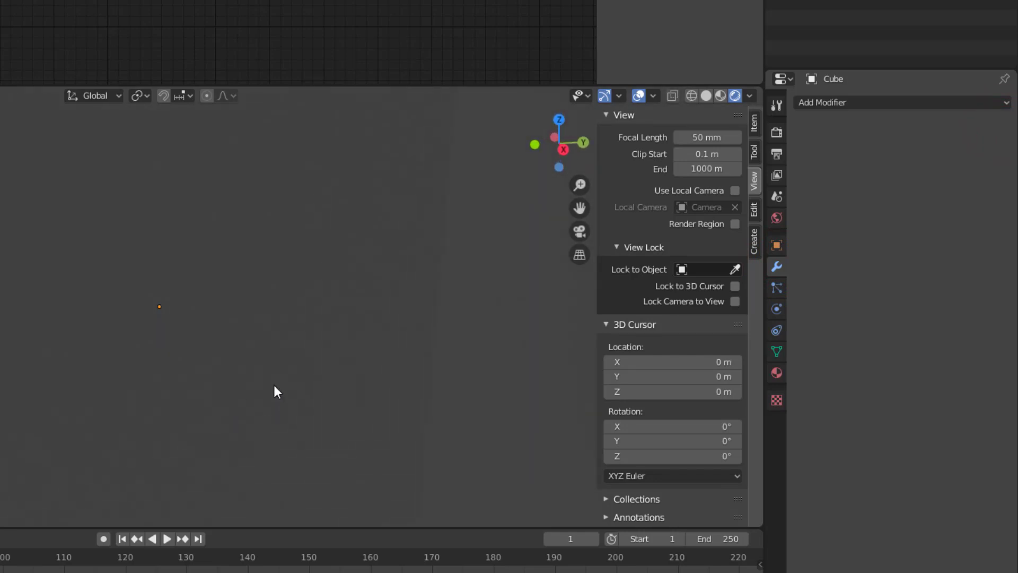
Set Eevee's shadow Cascade Size to 1024px
{"action": "left_click", "coordinate": [781, 133]}
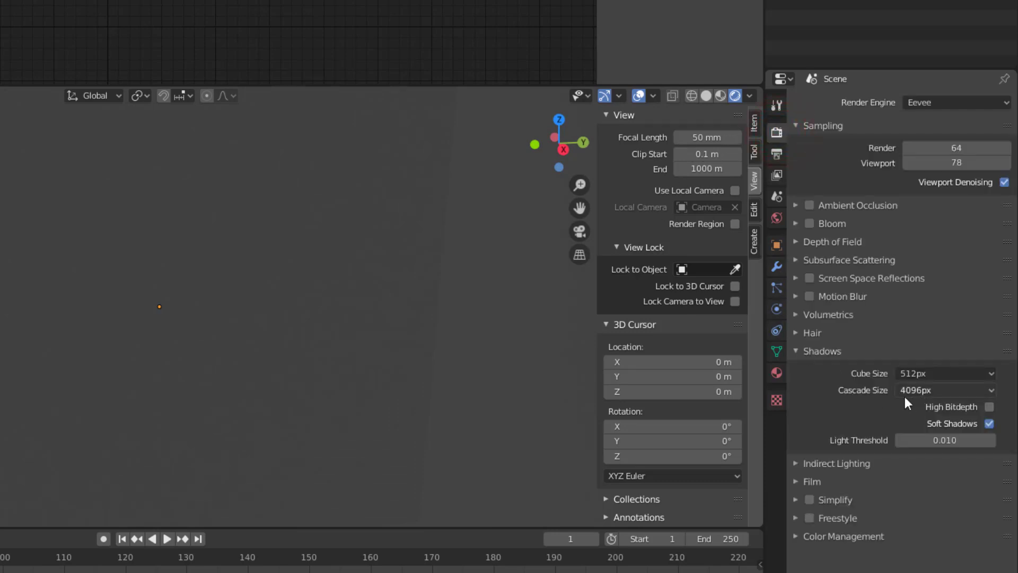
{"action": "left_click", "coordinate": [938, 390]}
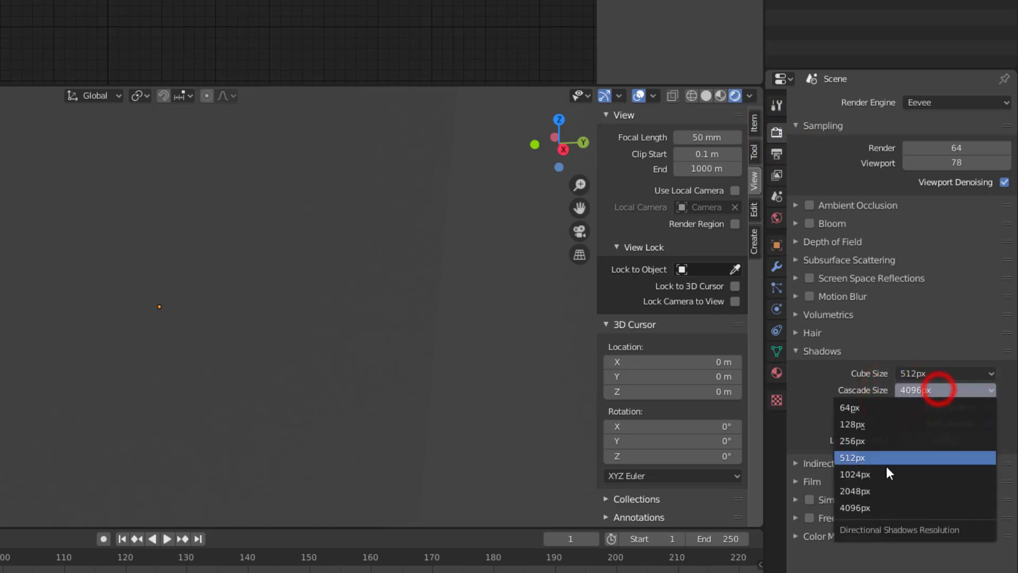
{"action": "left_click", "coordinate": [885, 475]}
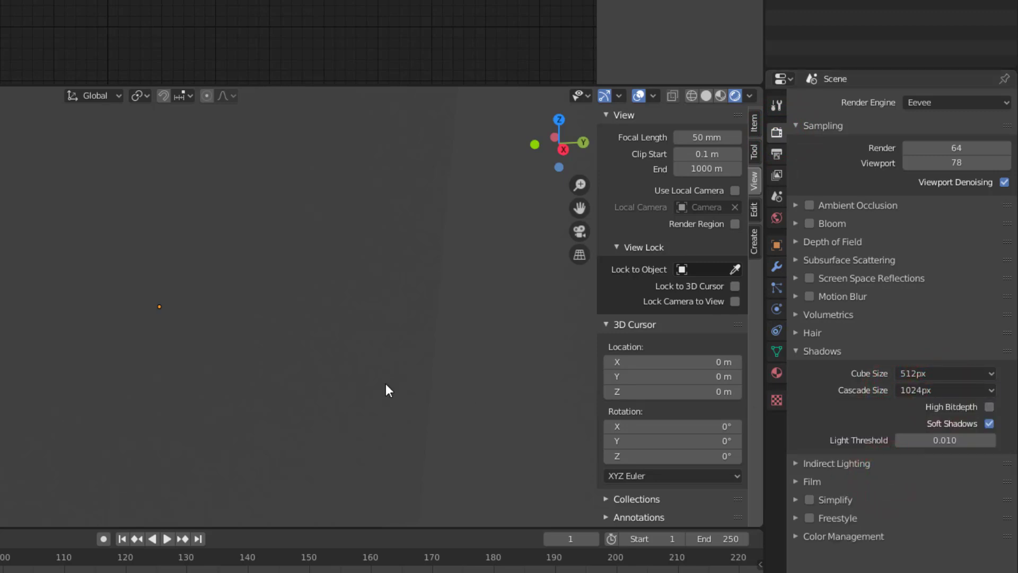
Examine the nested cubes from inside and outside for light bleeding along the inner walls and around the doorway
{"action": "middle_click_drag", "start_coordinate": [386, 383], "coordinate": [122, 336]}
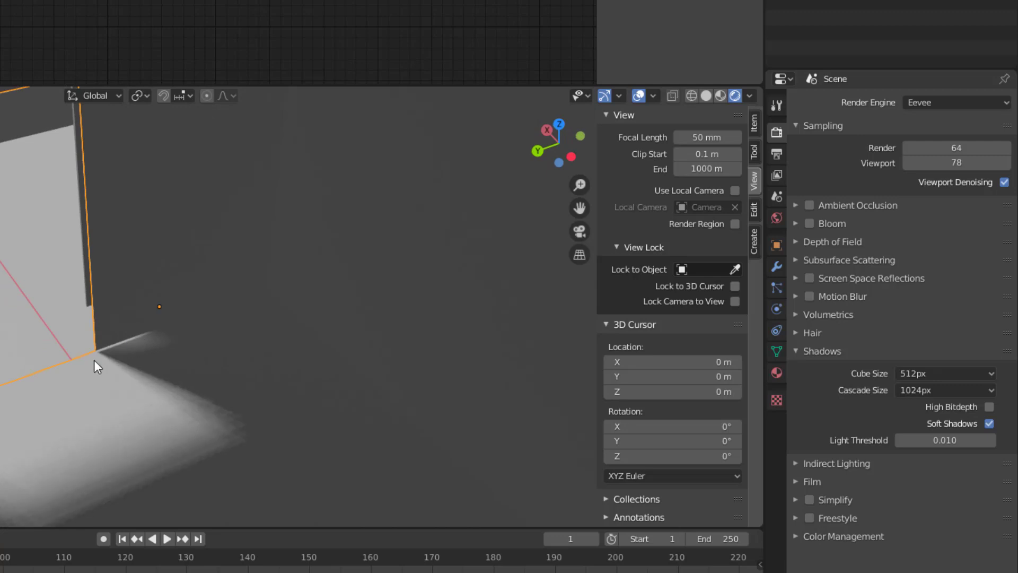
{"action": "middle_click_drag", "start_coordinate": [109, 378], "coordinate": [0, 322]}
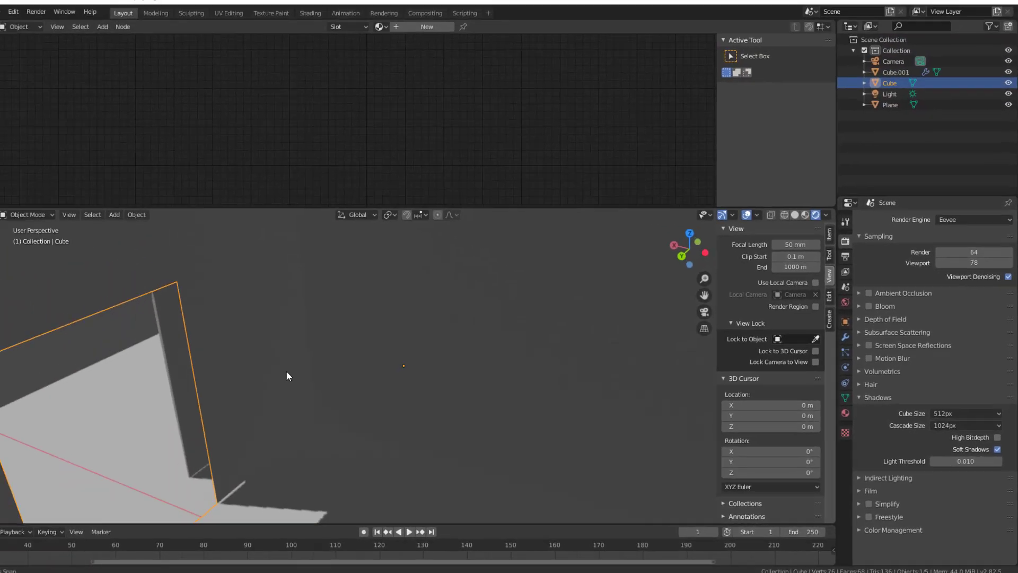
{"action": "middle_click_drag", "start_coordinate": [286, 376], "coordinate": [197, 393]}
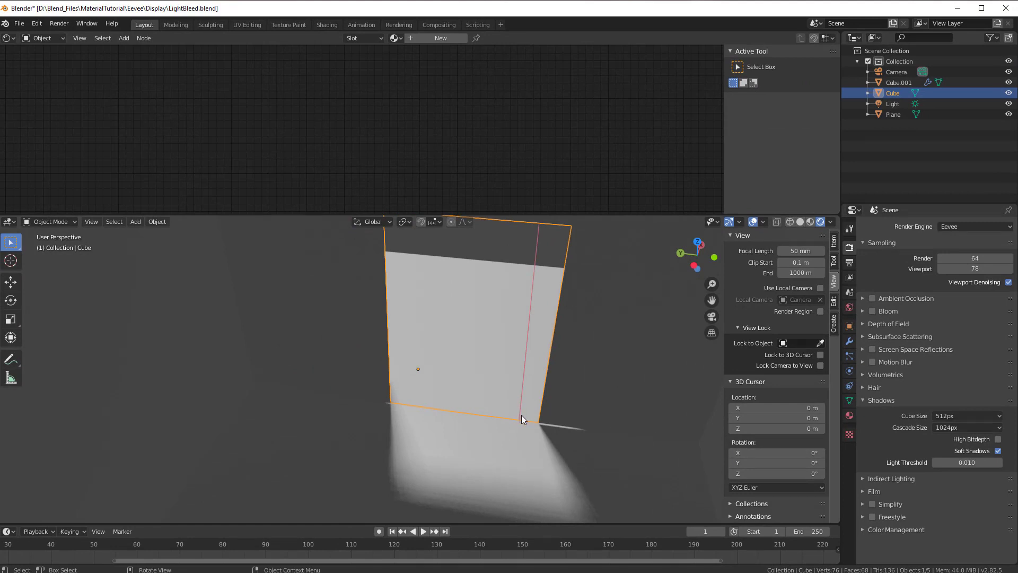
{"action": "middle_click_drag", "start_coordinate": [558, 389], "coordinate": [357, 377]}
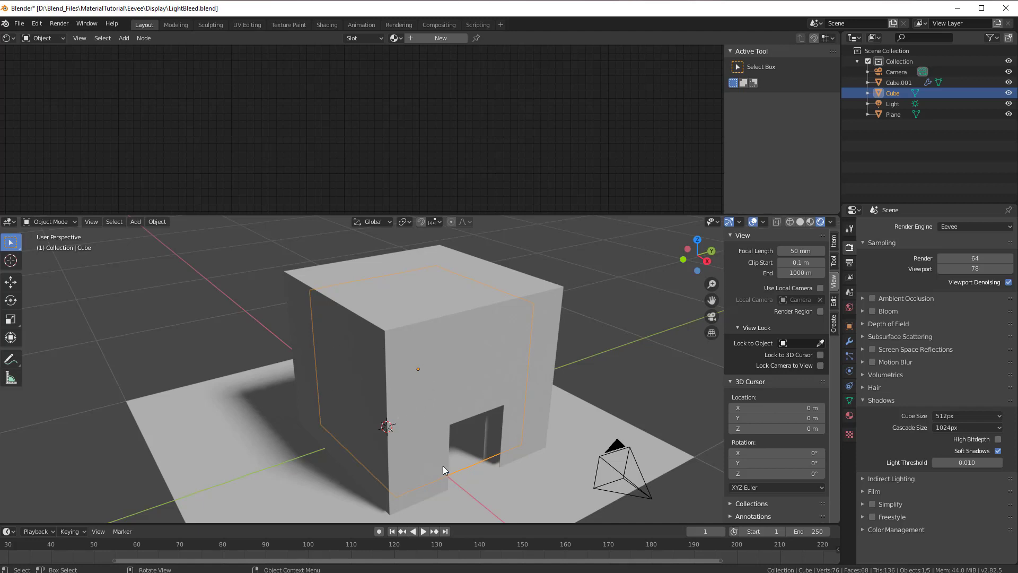
{"action": "scroll", "coordinate": [444, 465], "scroll_direction": "up", "scroll_amount": 6}
{"action": "middle_click_drag", "start_coordinate": [450, 477], "coordinate": [429, 445]}
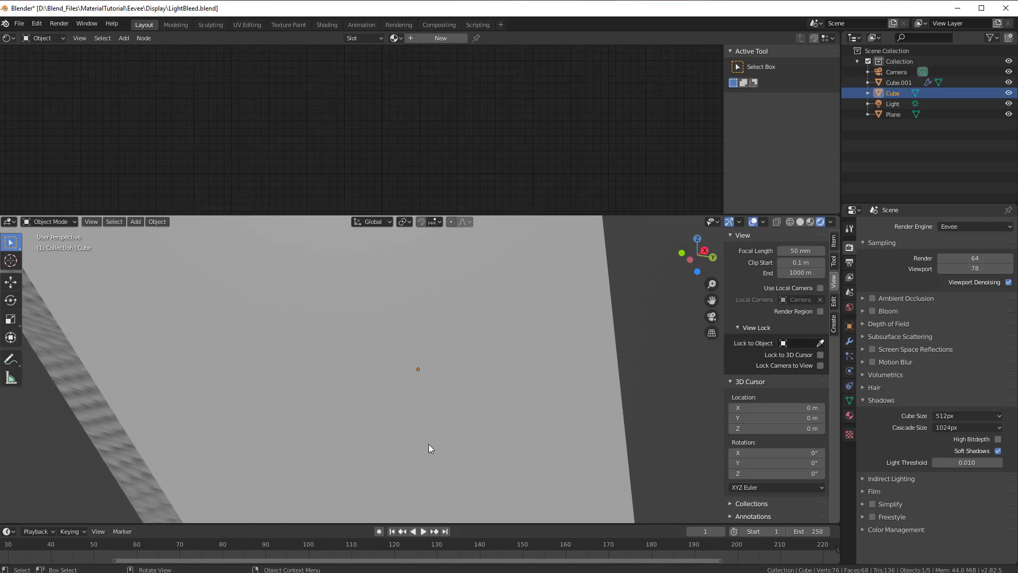
{"action": "mouse_move", "coordinate": [429, 444]}
{"action": "middle_mouse_down"}
{"action": "mouse_move", "coordinate": [434, 453]}
{"action": "mouse_move", "coordinate": [426, 443]}
{"action": "middle_mouse_up"}
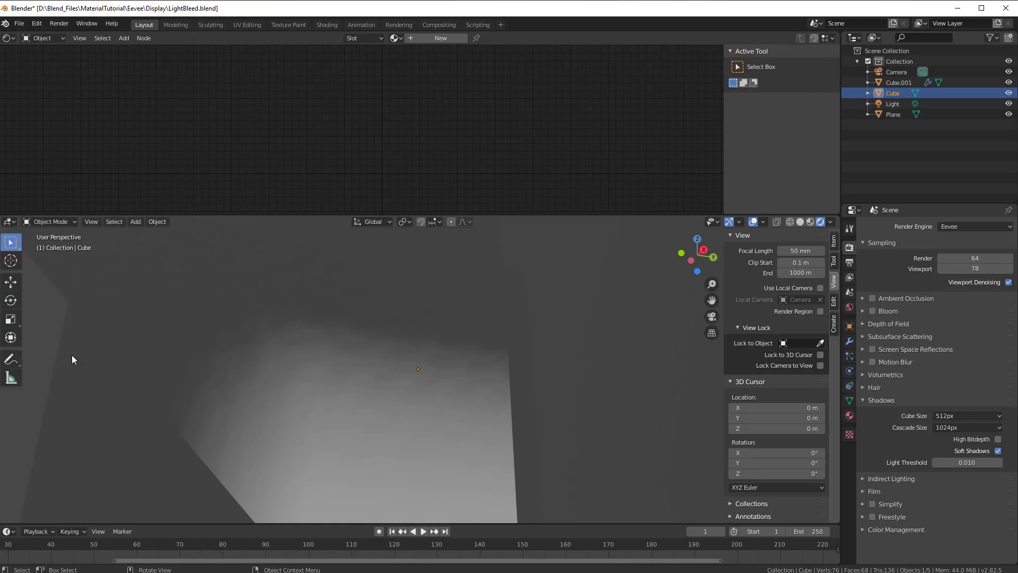
{"action": "middle_click_drag", "start_coordinate": [240, 281], "coordinate": [440, 408]}
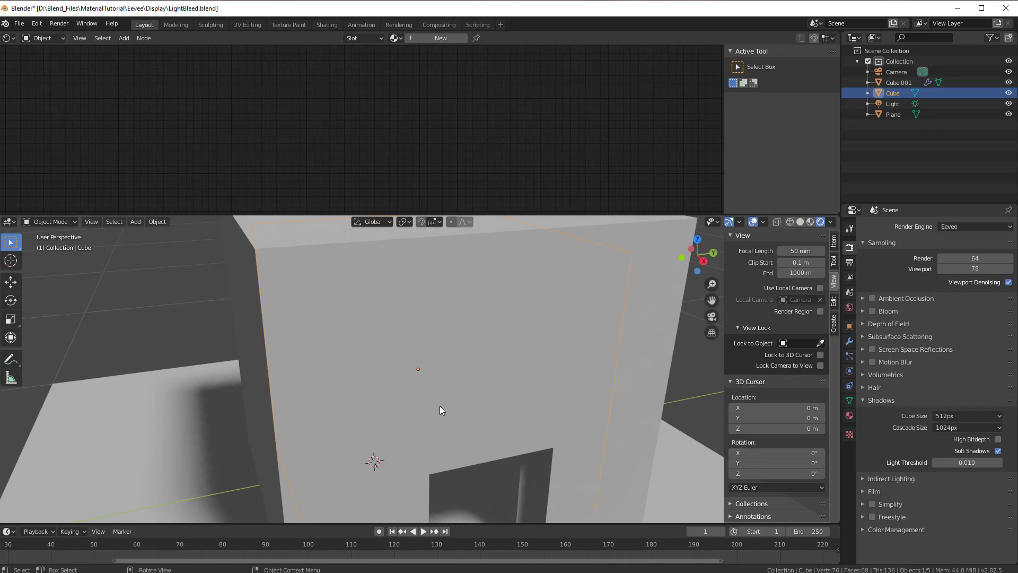
{"action": "scroll", "coordinate": [440, 406], "scroll_direction": "down", "scroll_amount": 3}
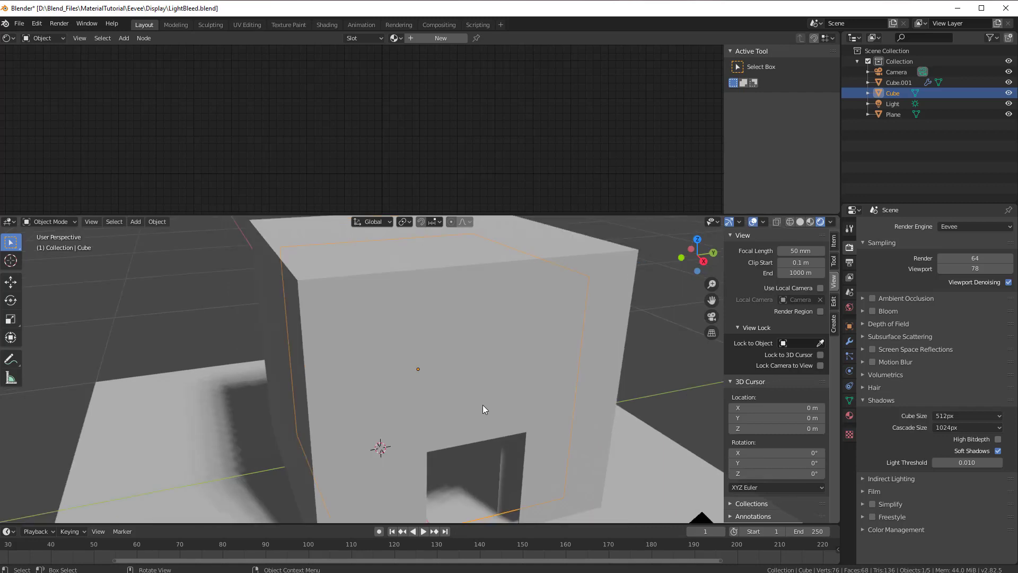